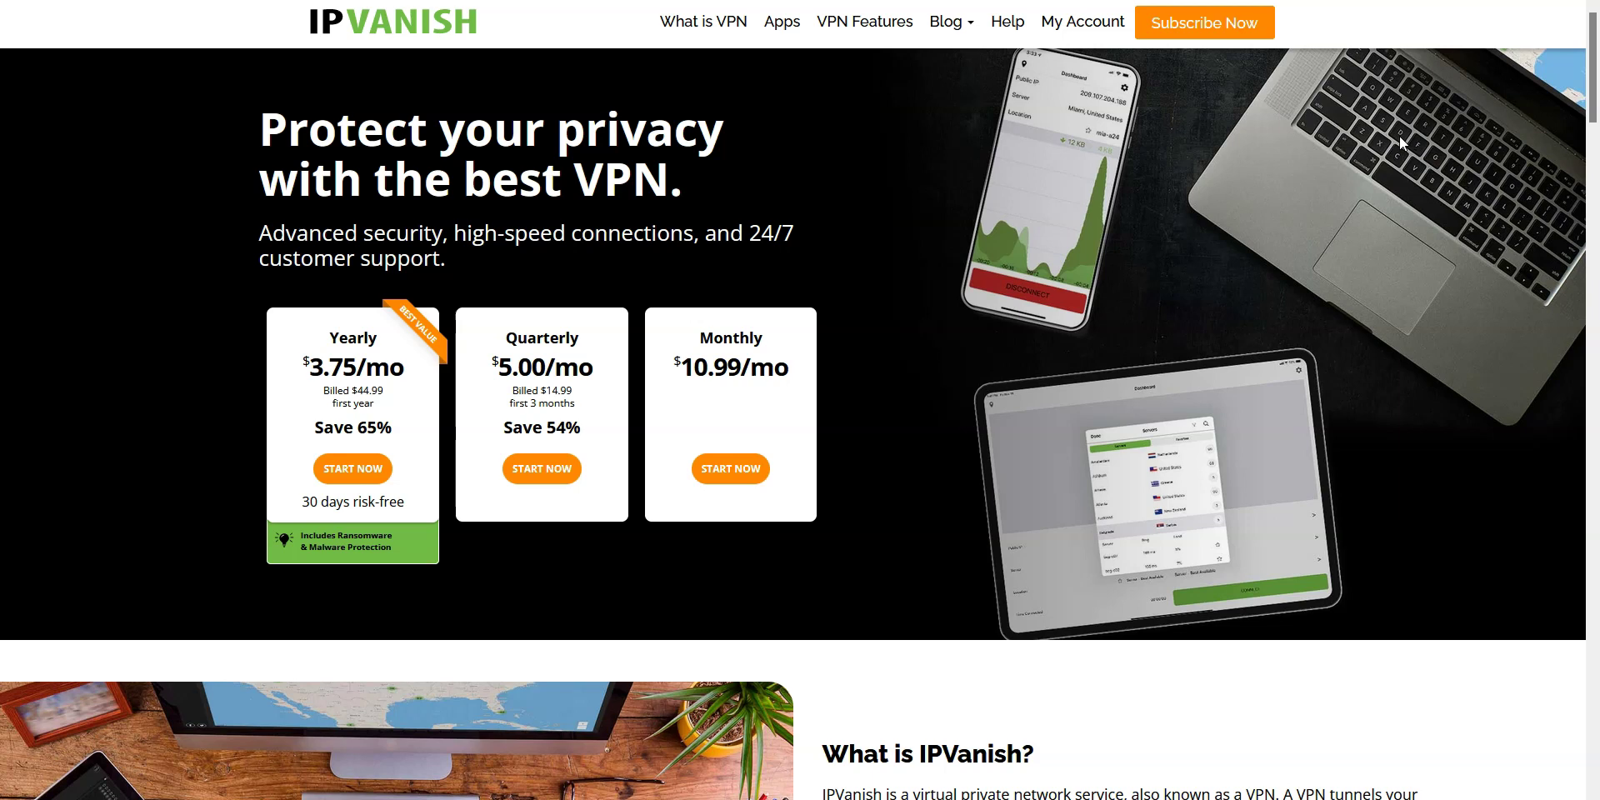
Scroll the IPVanish homepage down to 'What is IPVanish?' and back up to the pricing plans.
scroll(1400, 139, down, 5)
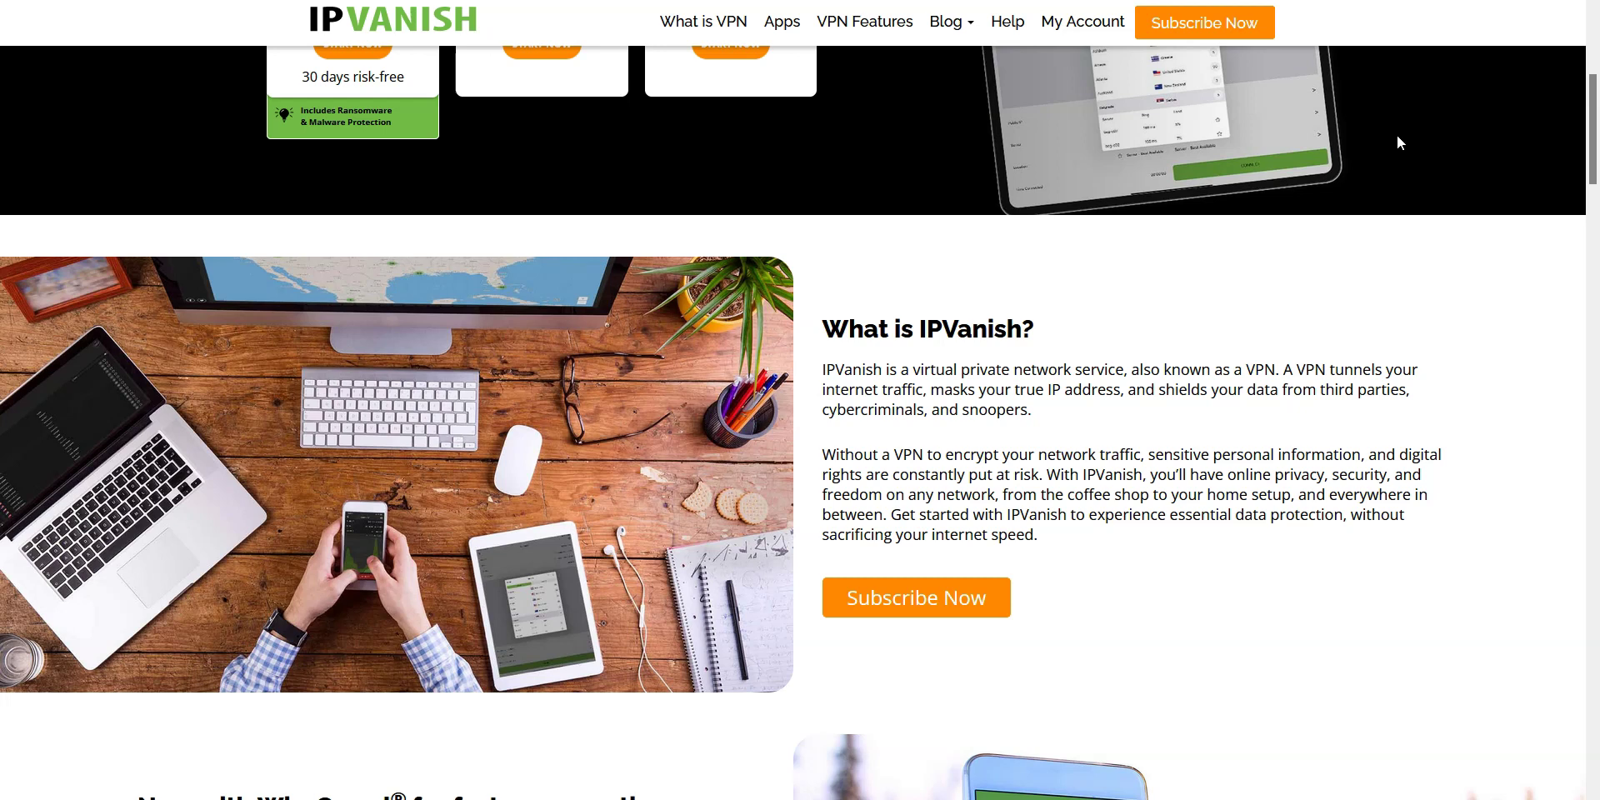
scroll(1397, 136, up, 5)
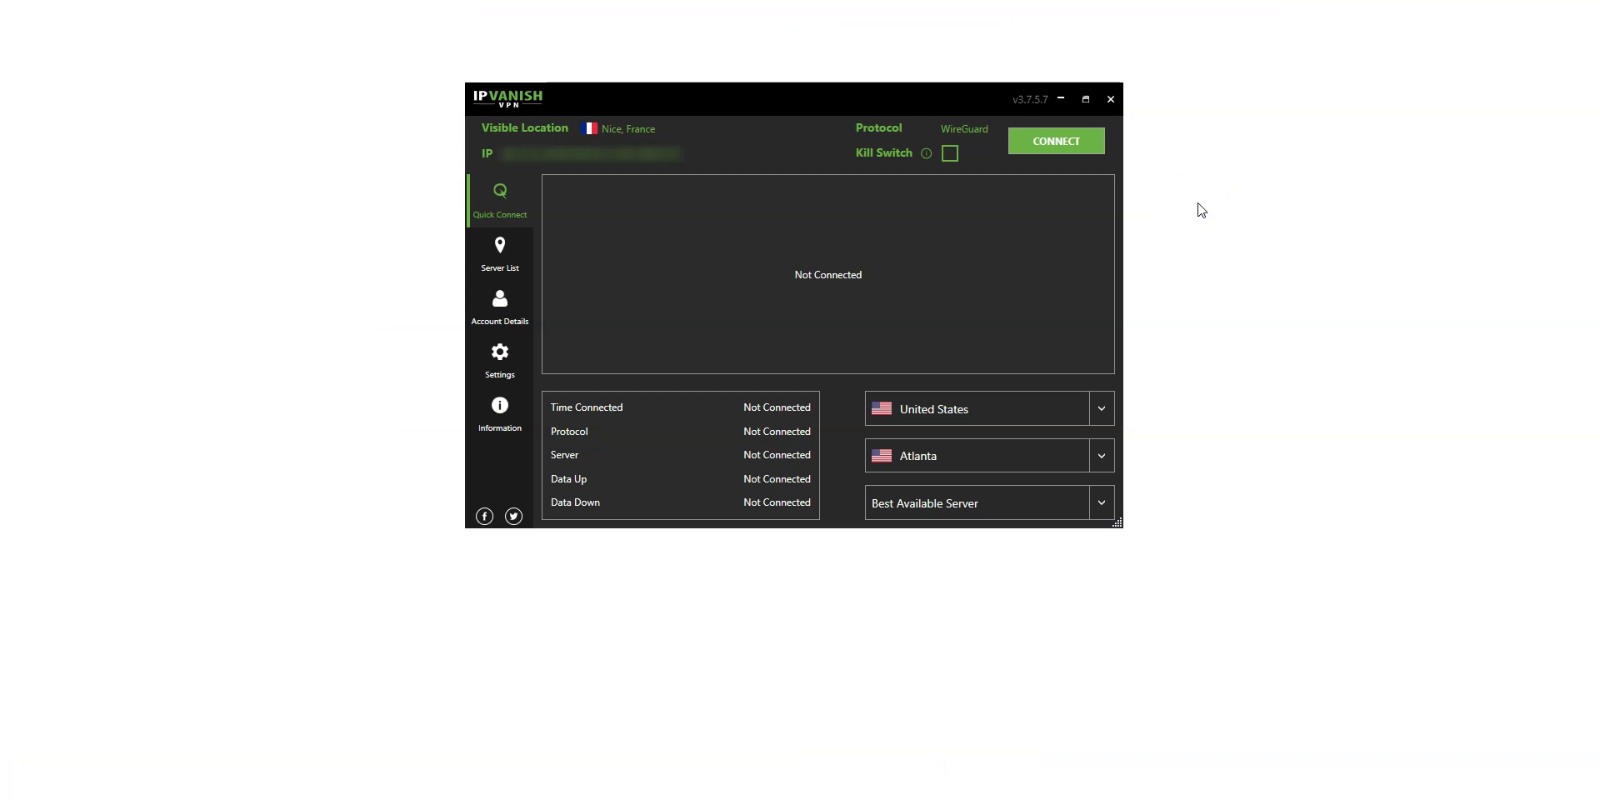
Return from the disconnected app to the homepage listing the Yearly, Quarterly and Monthly plans.
click(1194, 223)
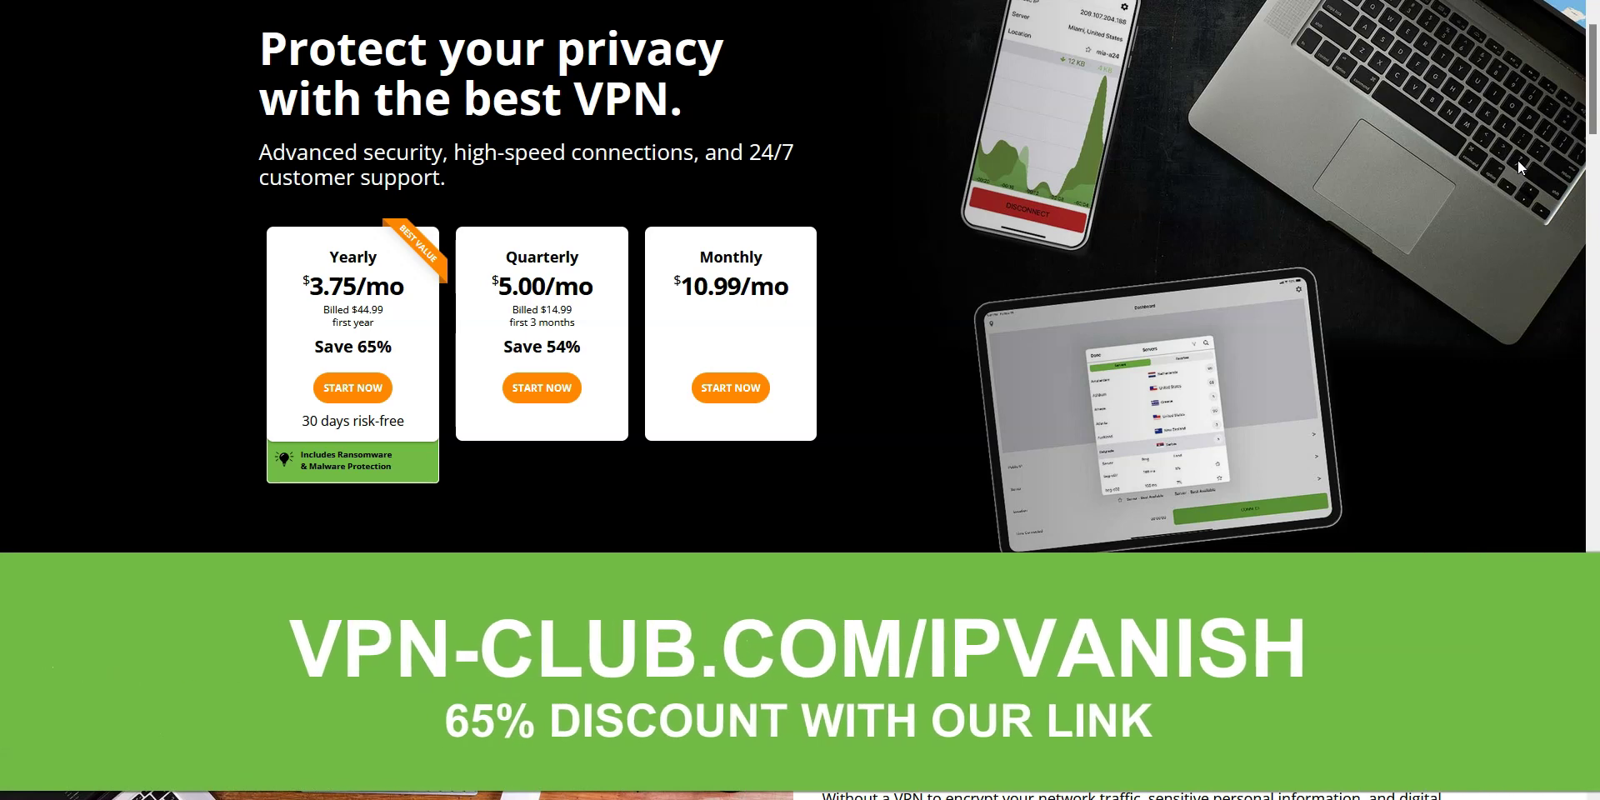
click(1466, 165)
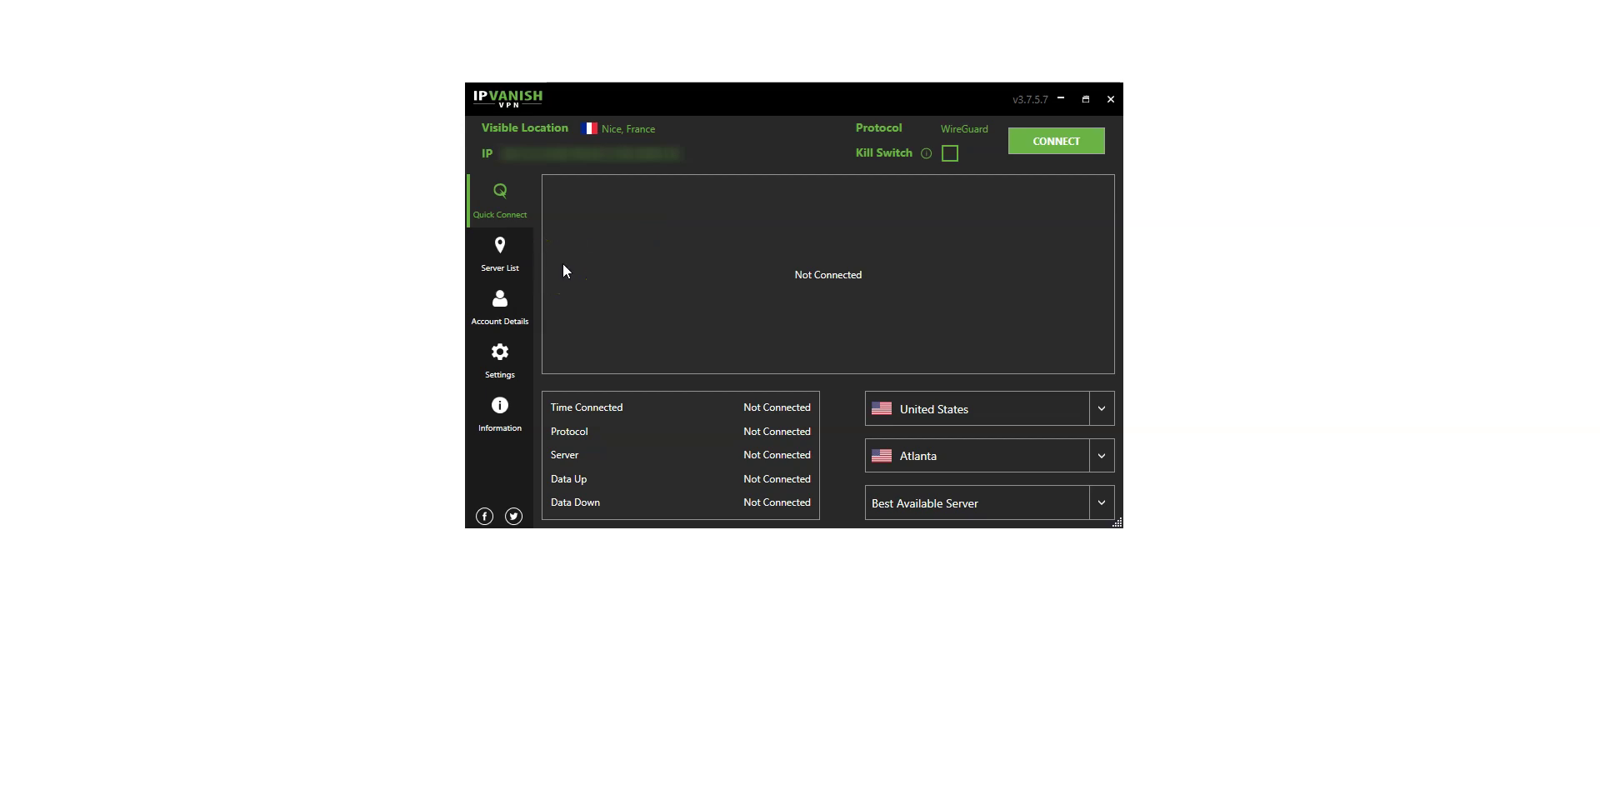
Show the Server List page with servers by country, city, load and server count.
click(516, 264)
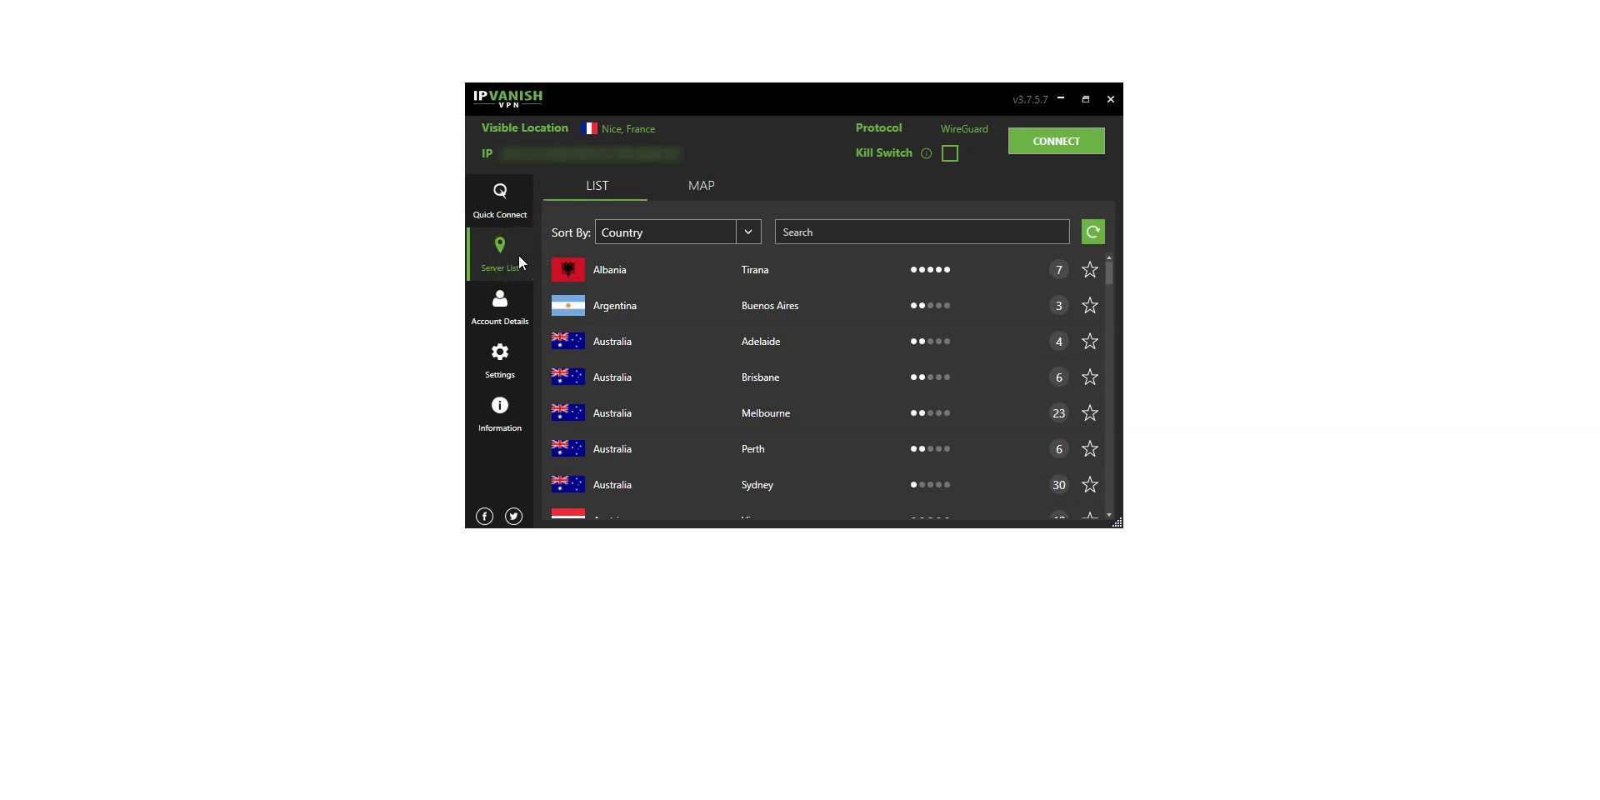
View the servers on the map, then scroll the list down to the United States cities.
click(685, 180)
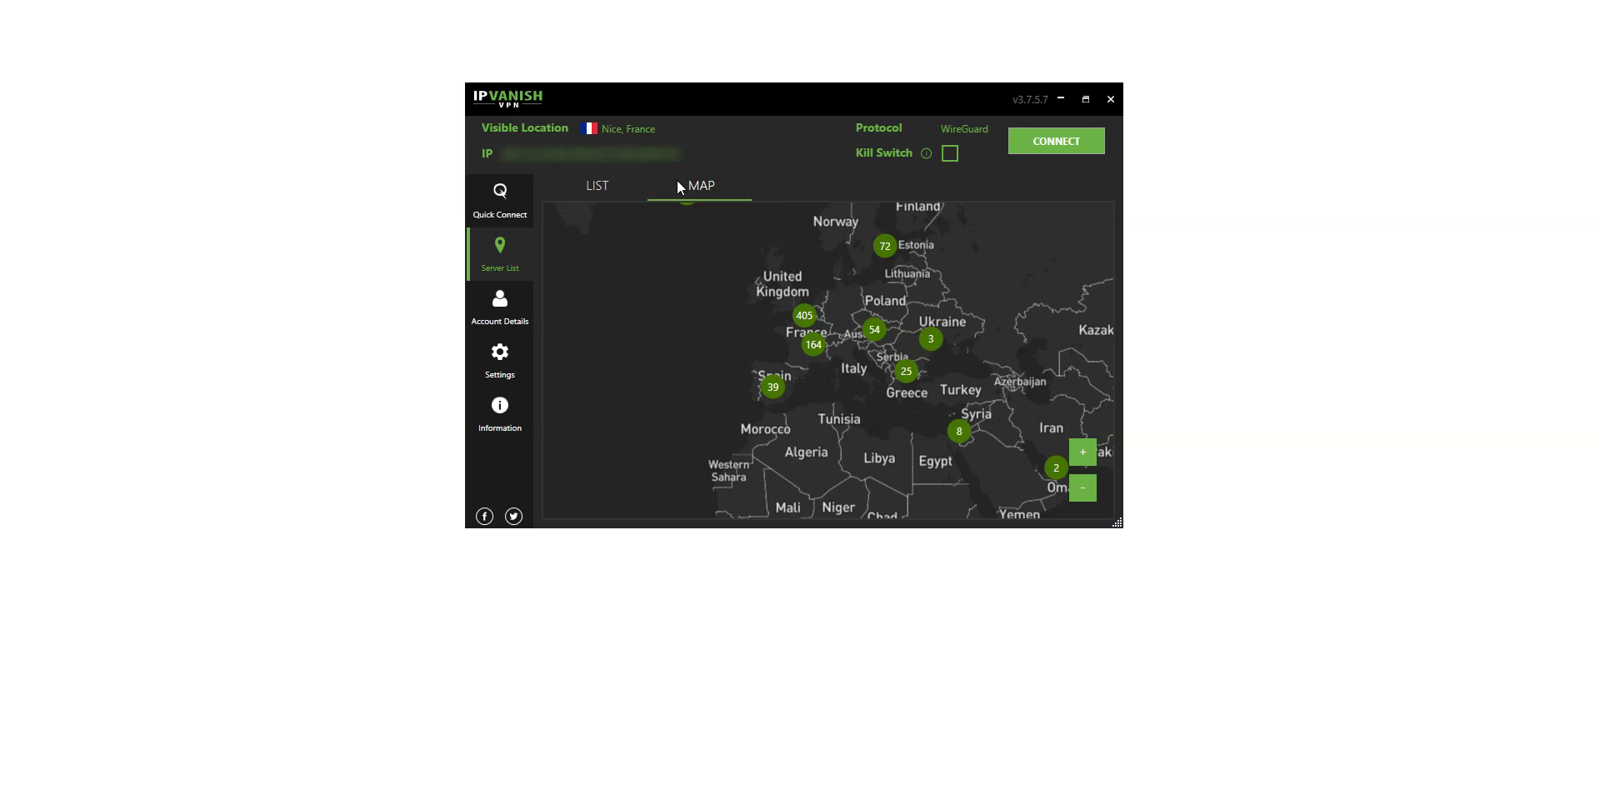
click(614, 192)
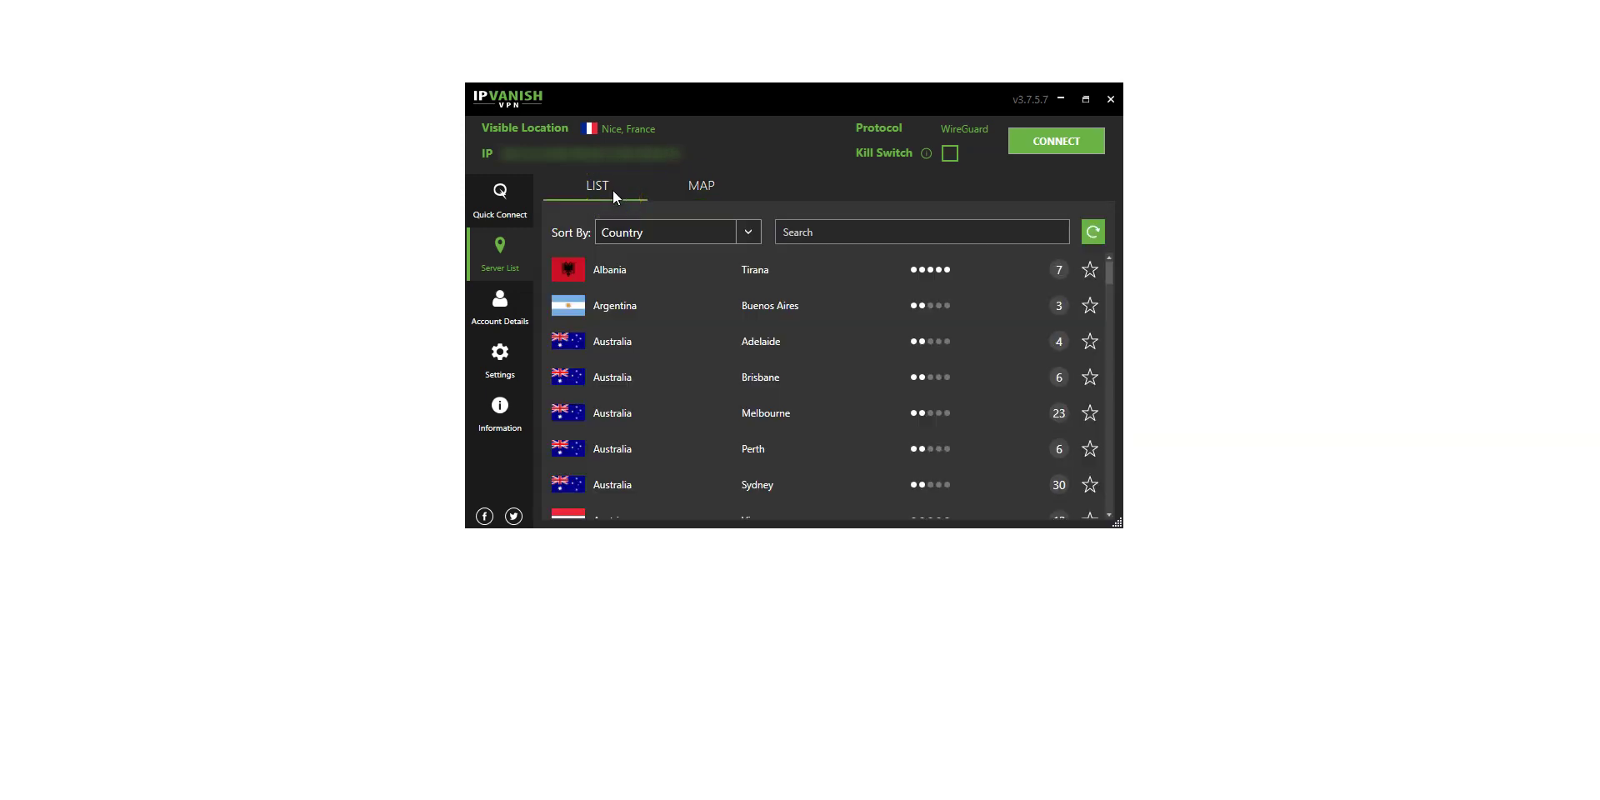
scroll(693, 296, down, 6)
scroll(694, 300, down, 10)
scroll(697, 297, down, 10)
scroll(696, 297, down, 10)
scroll(696, 304, down, 1)
scroll(699, 304, down, 11)
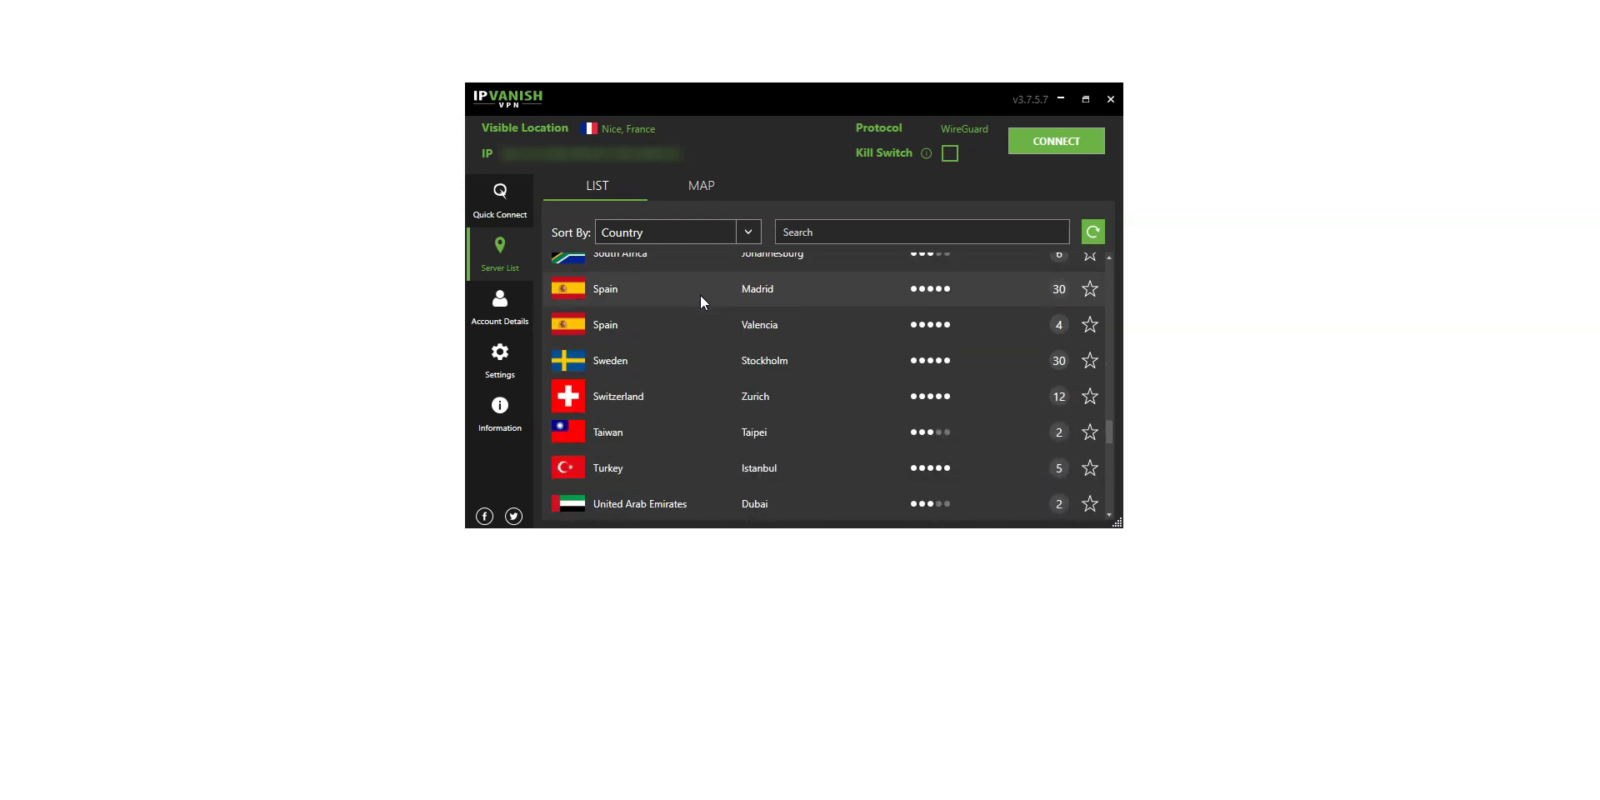
scroll(702, 296, down, 5)
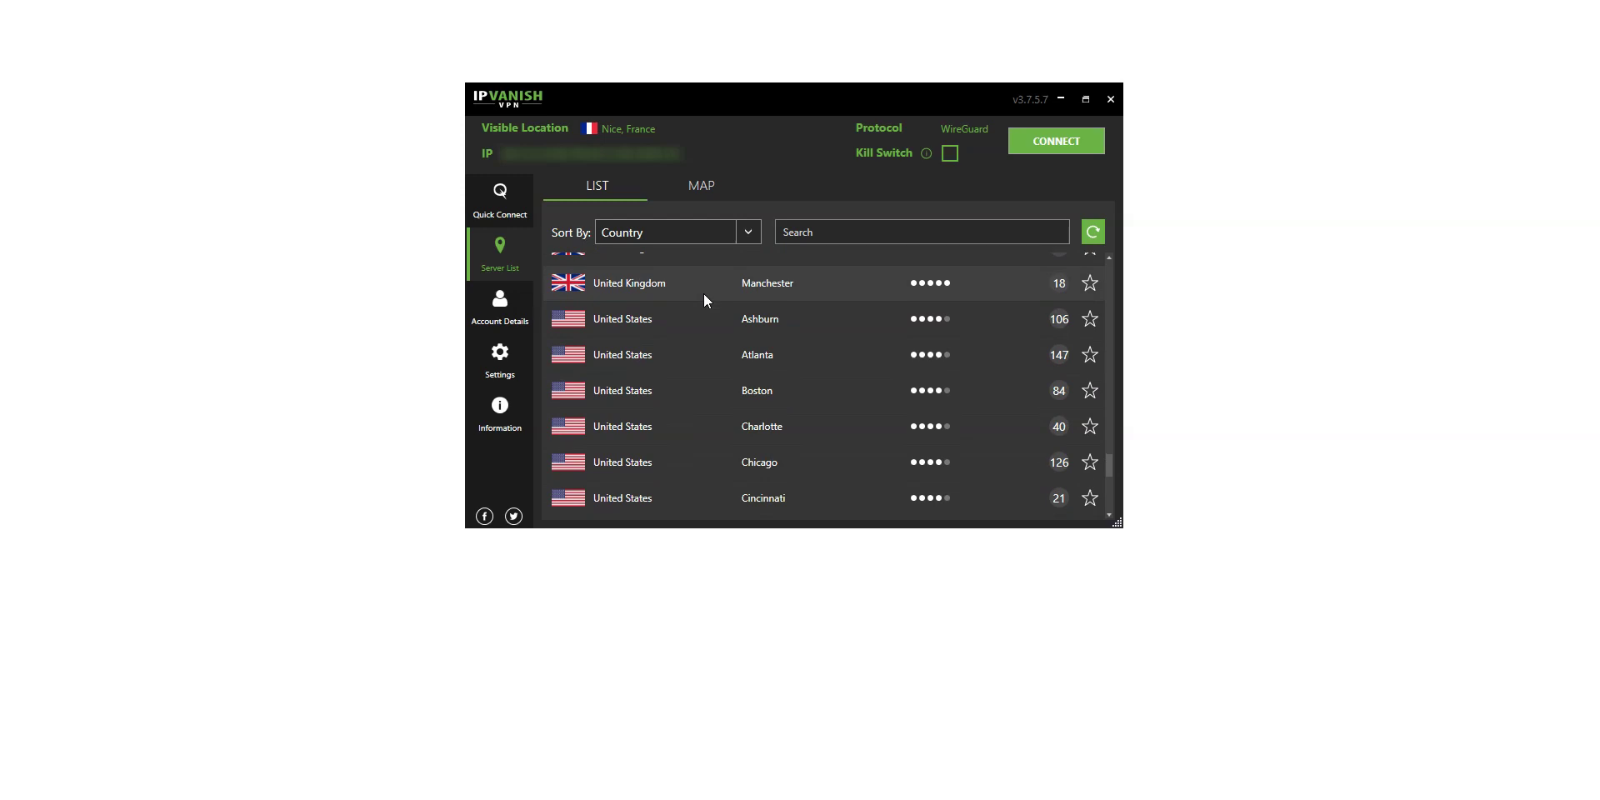
scroll(718, 393, up, 2)
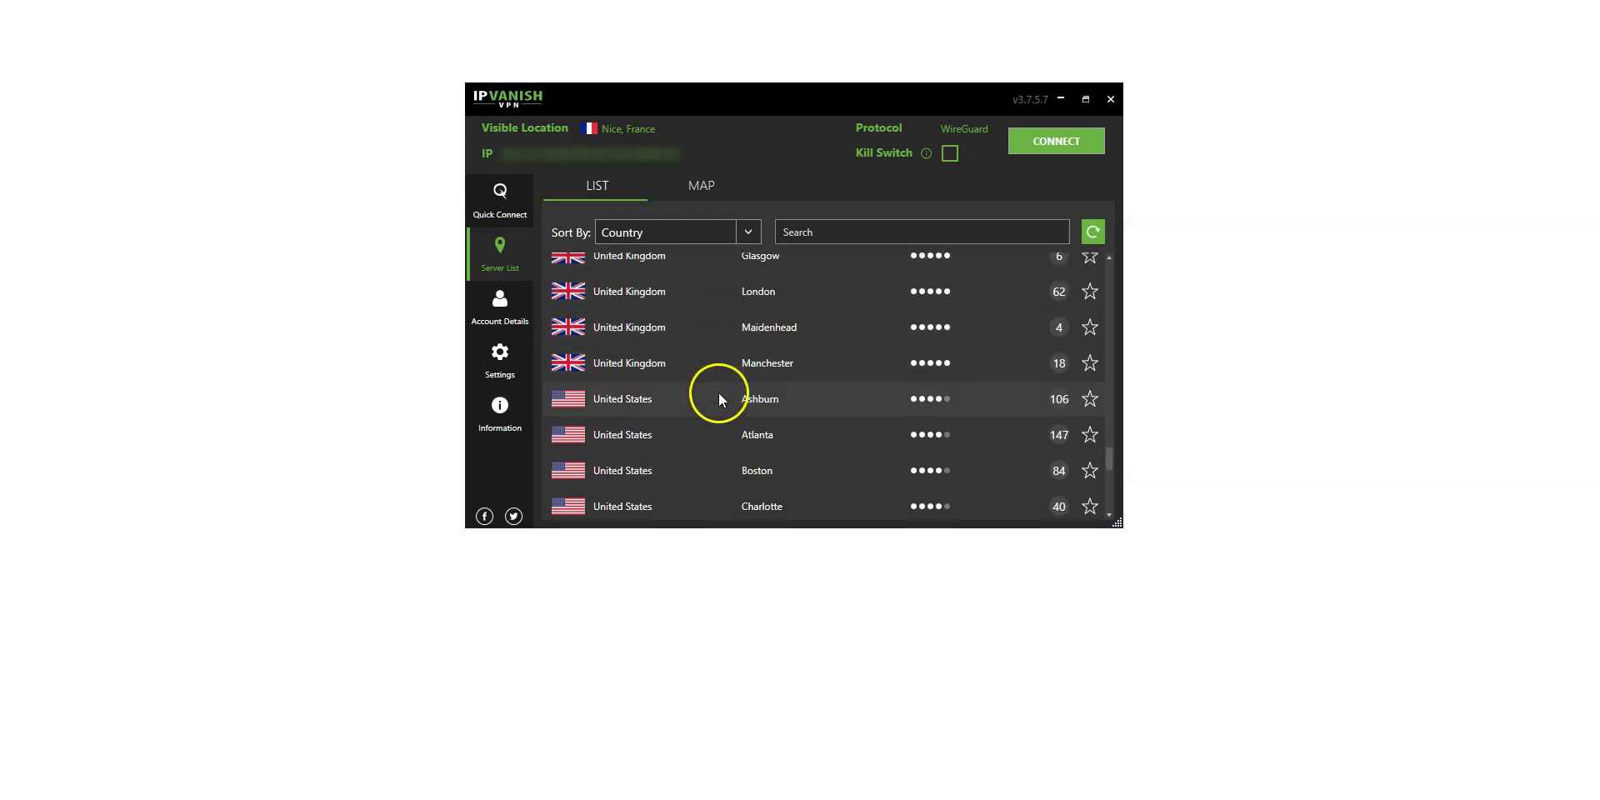
scroll(723, 391, down, 8)
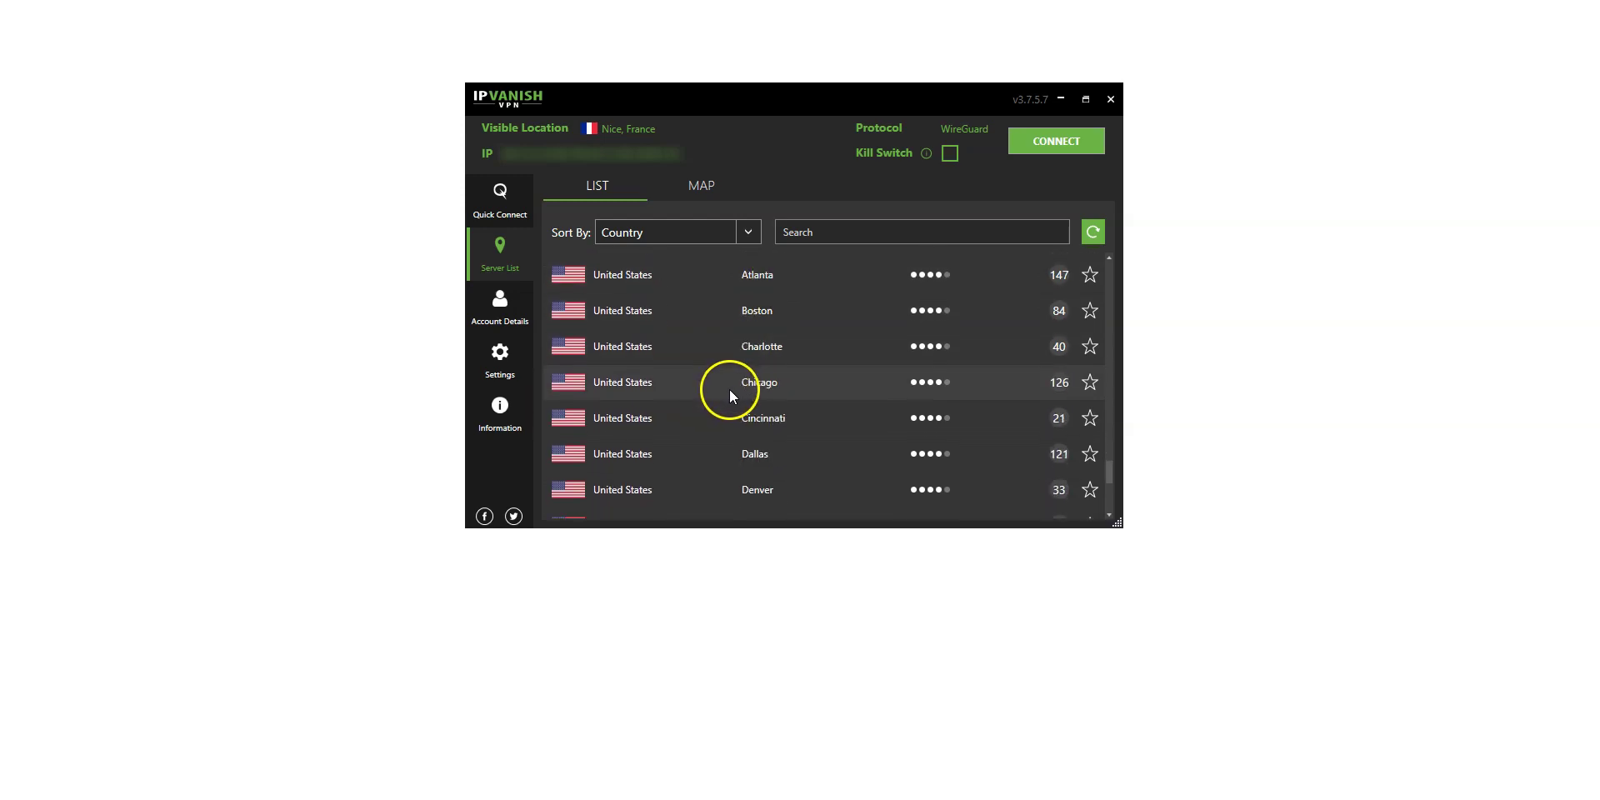
scroll(732, 389, down, 3)
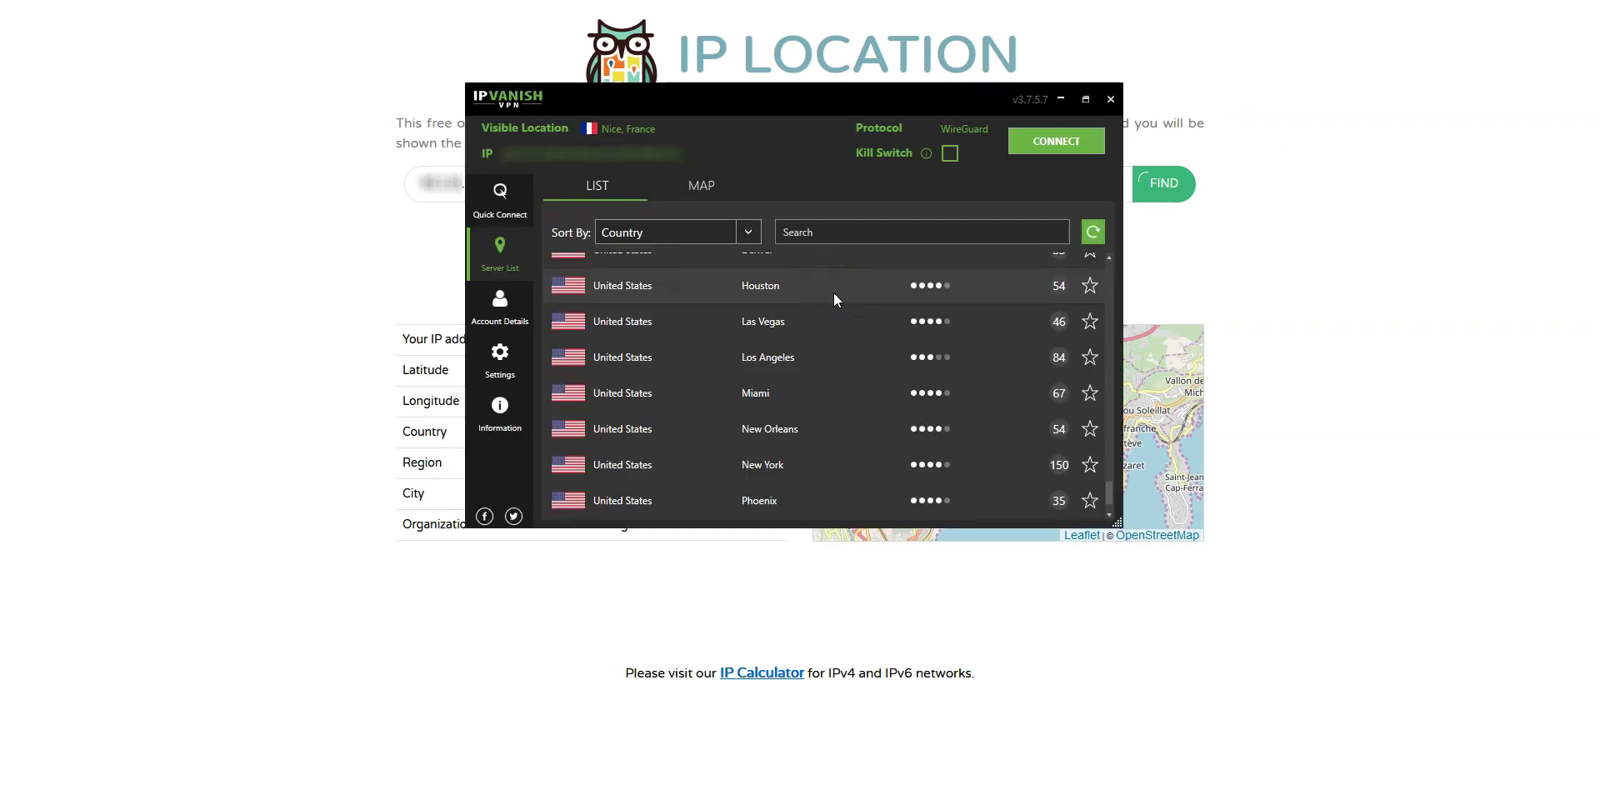
Select the Atlanta, United States server and connect the VPN to it.
scroll(786, 382, up, 5)
click(788, 364)
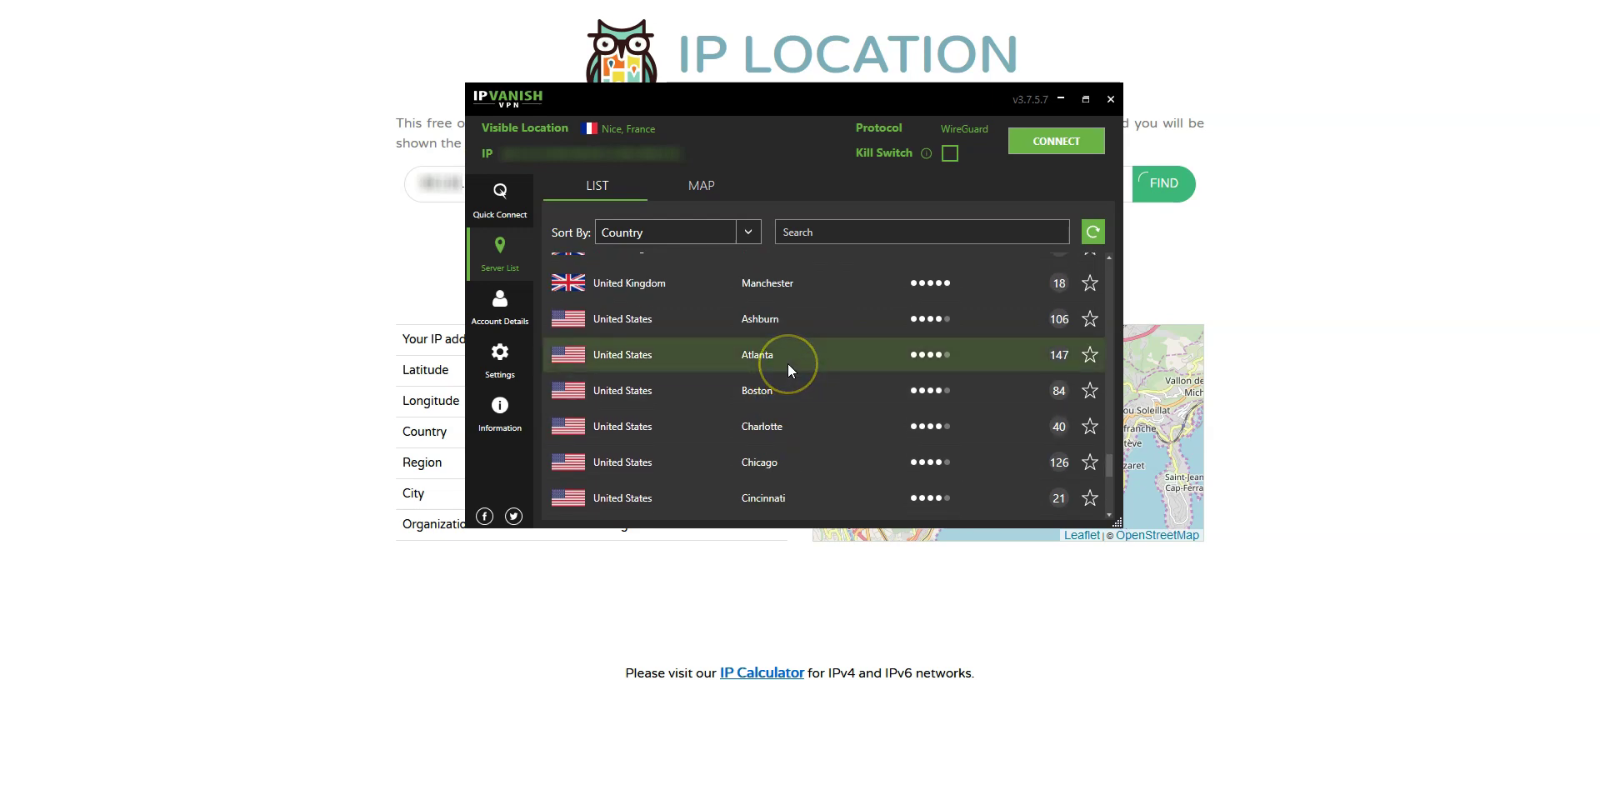
click(1017, 142)
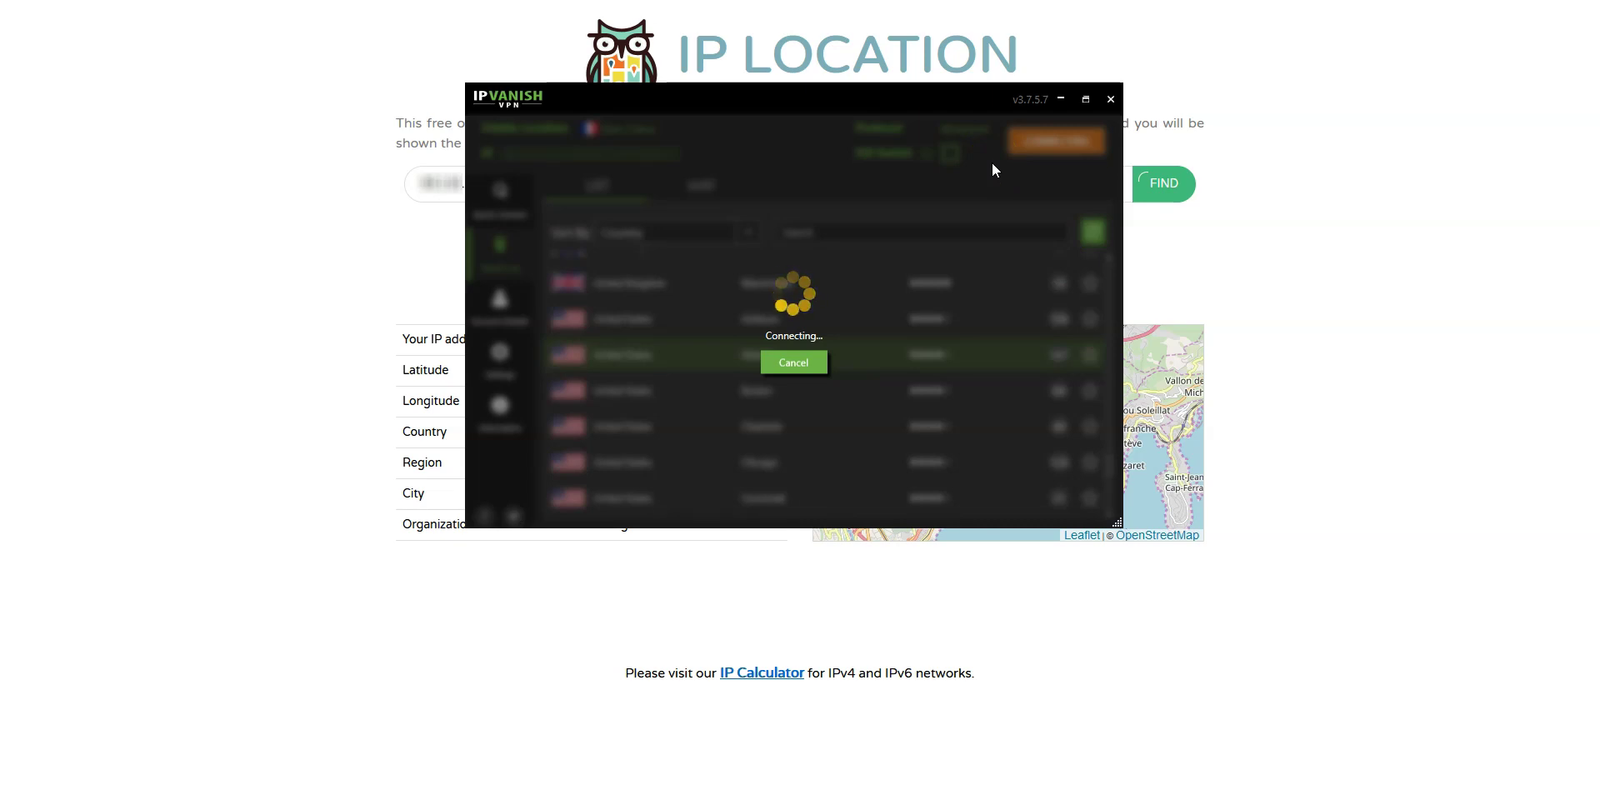
click(999, 161)
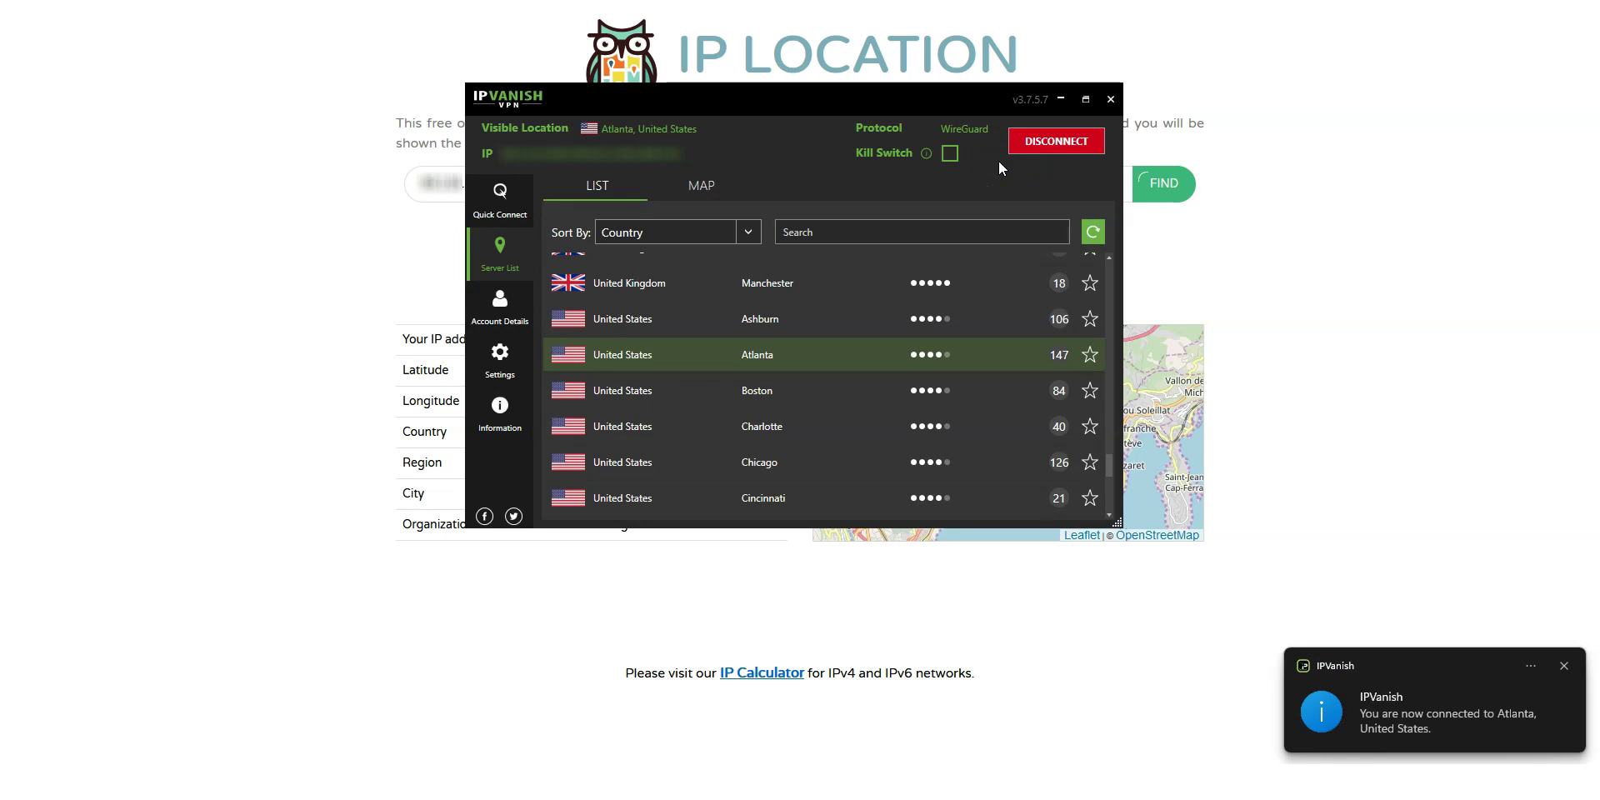
Reload the IP Location lookup to confirm an Atlanta, Georgia IP, then restore IPVanish.
click(1318, 187)
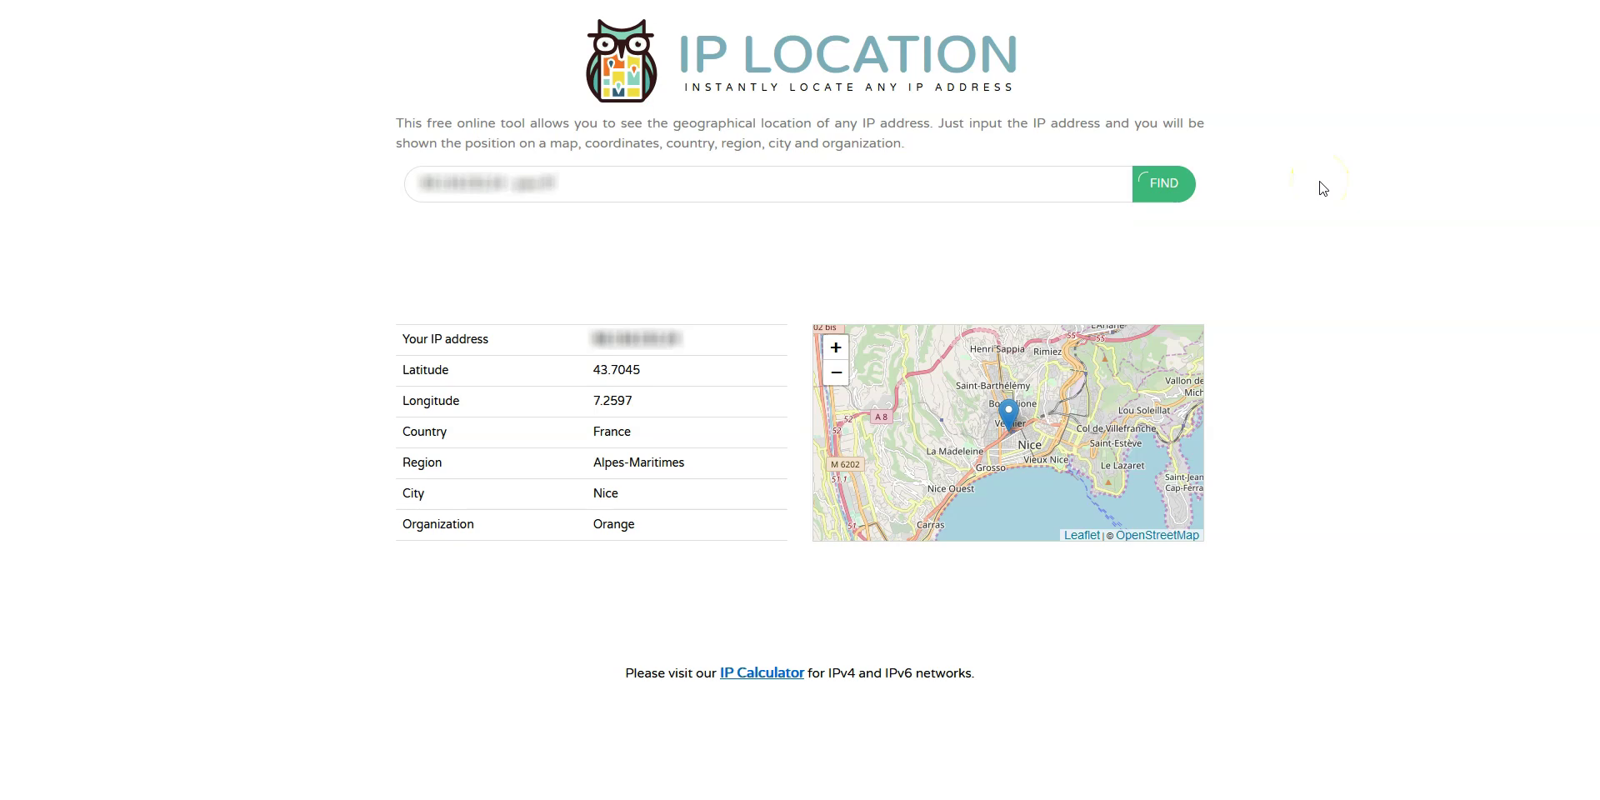
click(1320, 189)
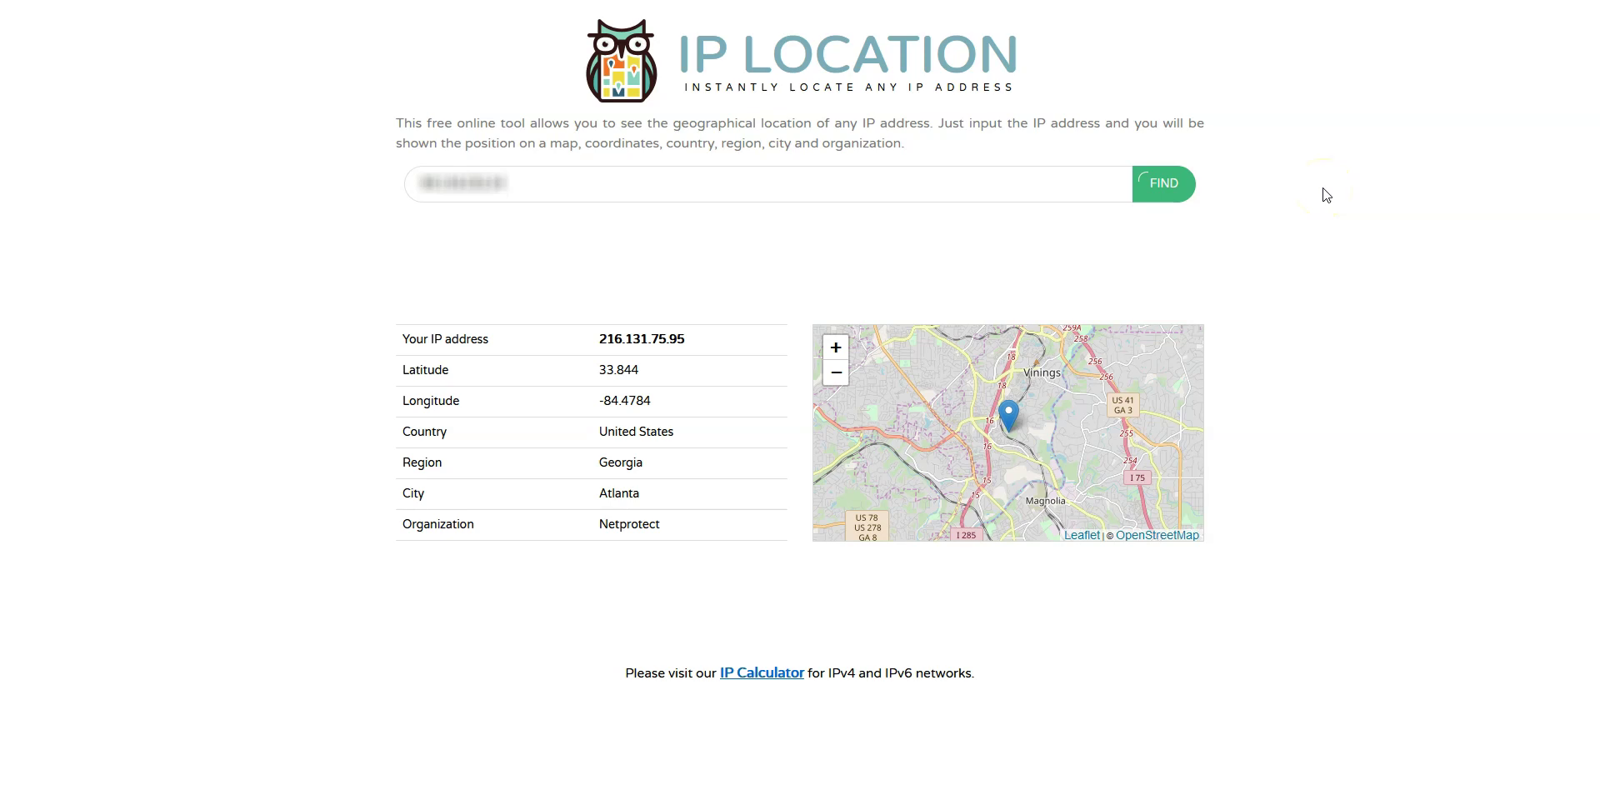
click(1297, 314)
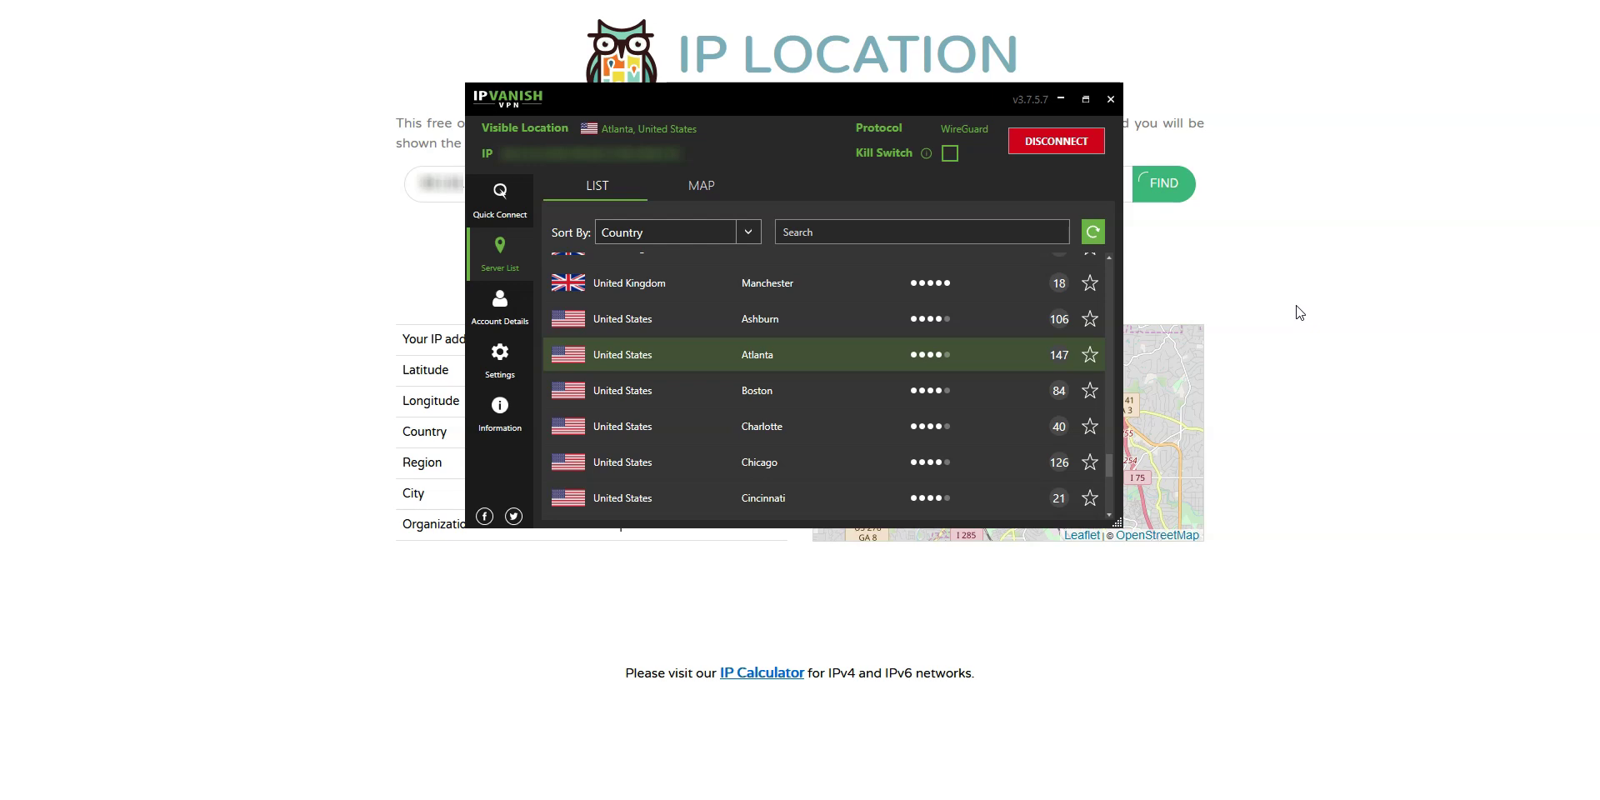
Open the General settings tab while staying connected to Atlanta.
click(1168, 206)
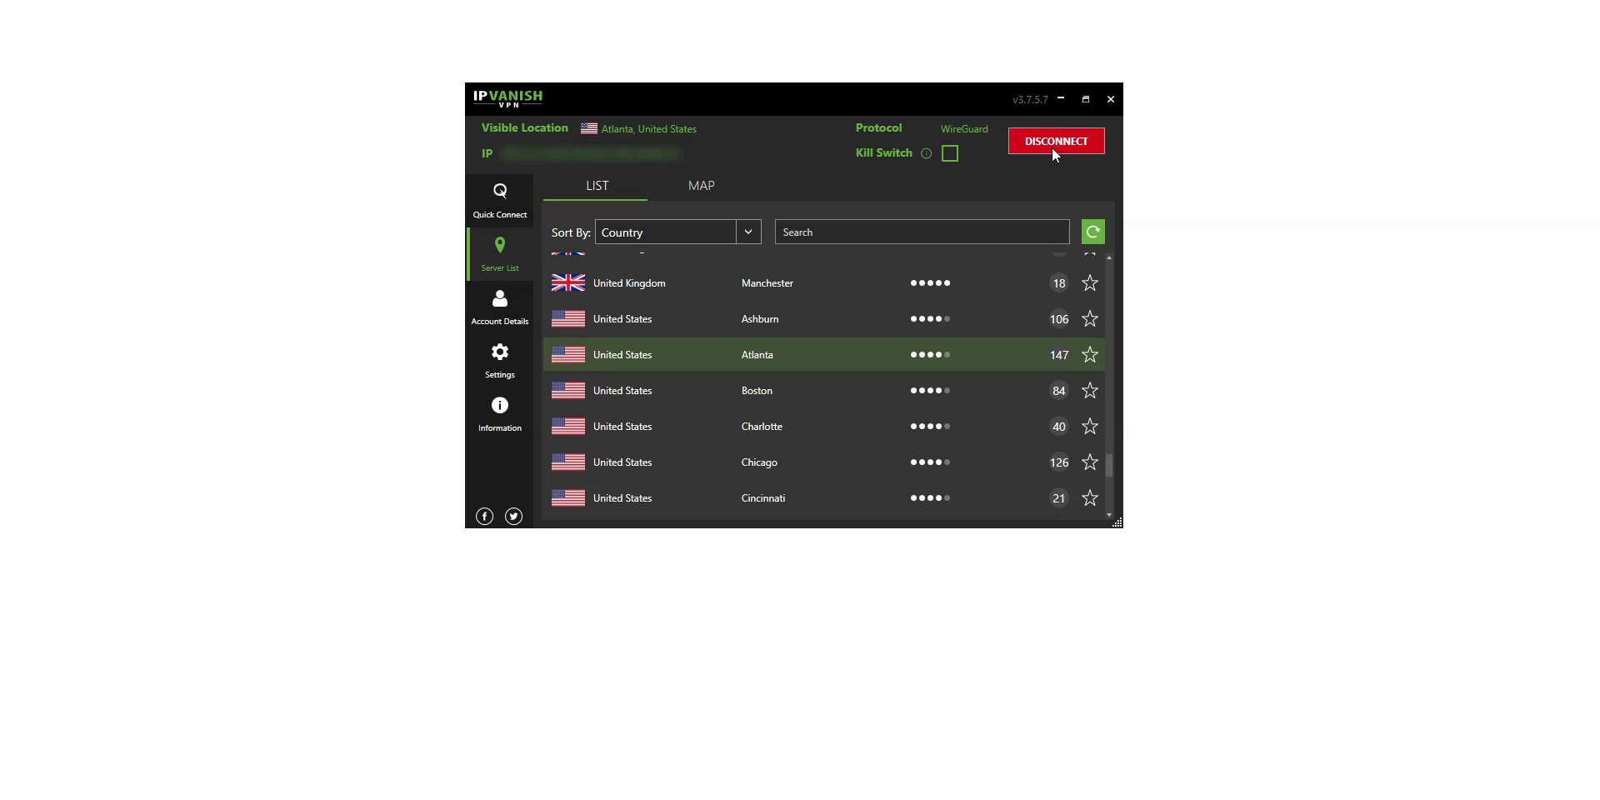
click(493, 356)
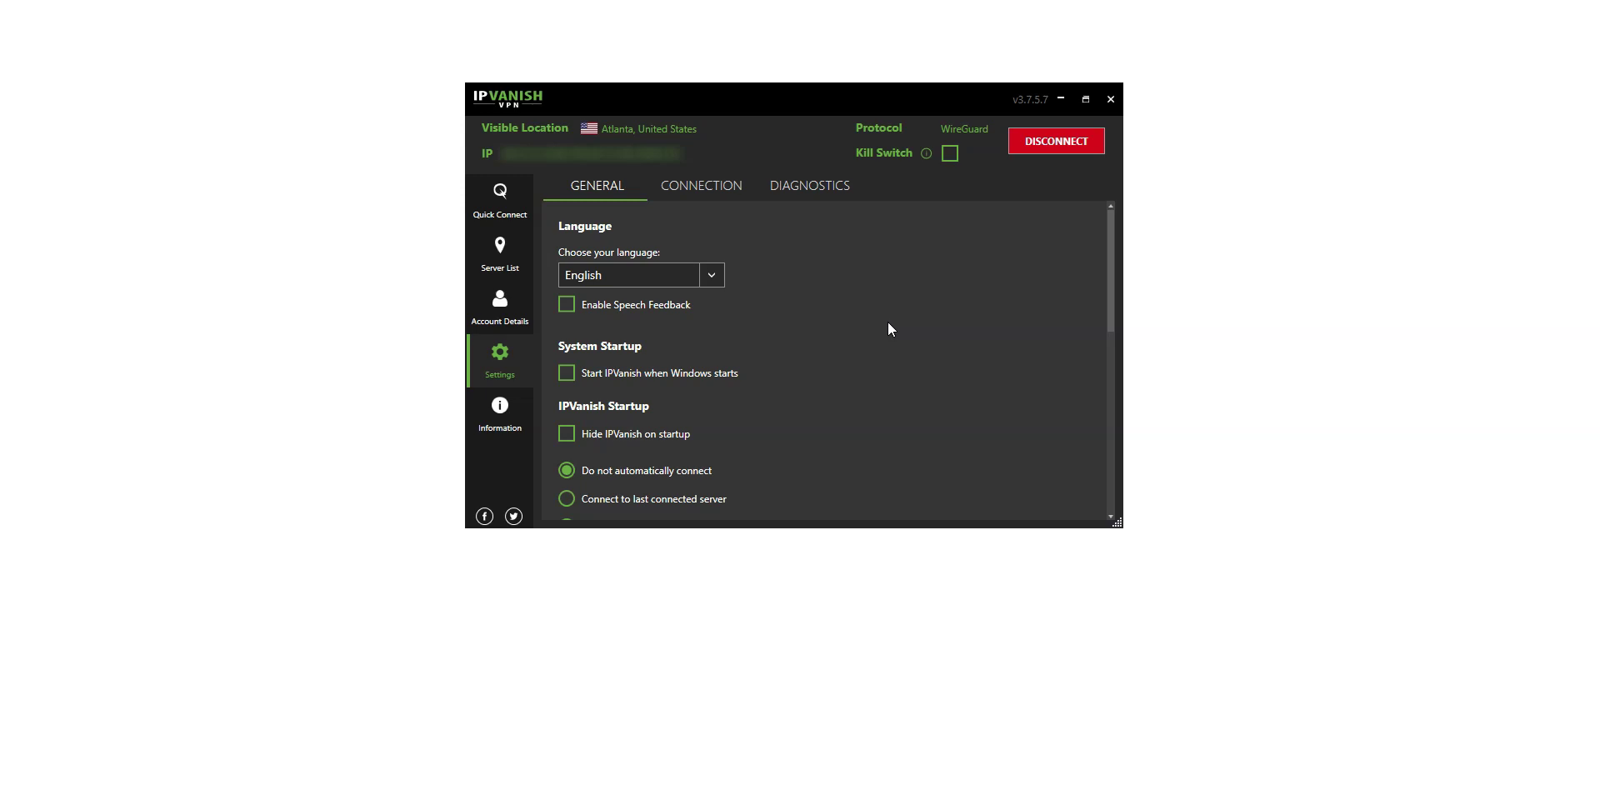
Scroll through the language, startup and closing options, then view the Connection tab.
scroll(889, 323, down, 2)
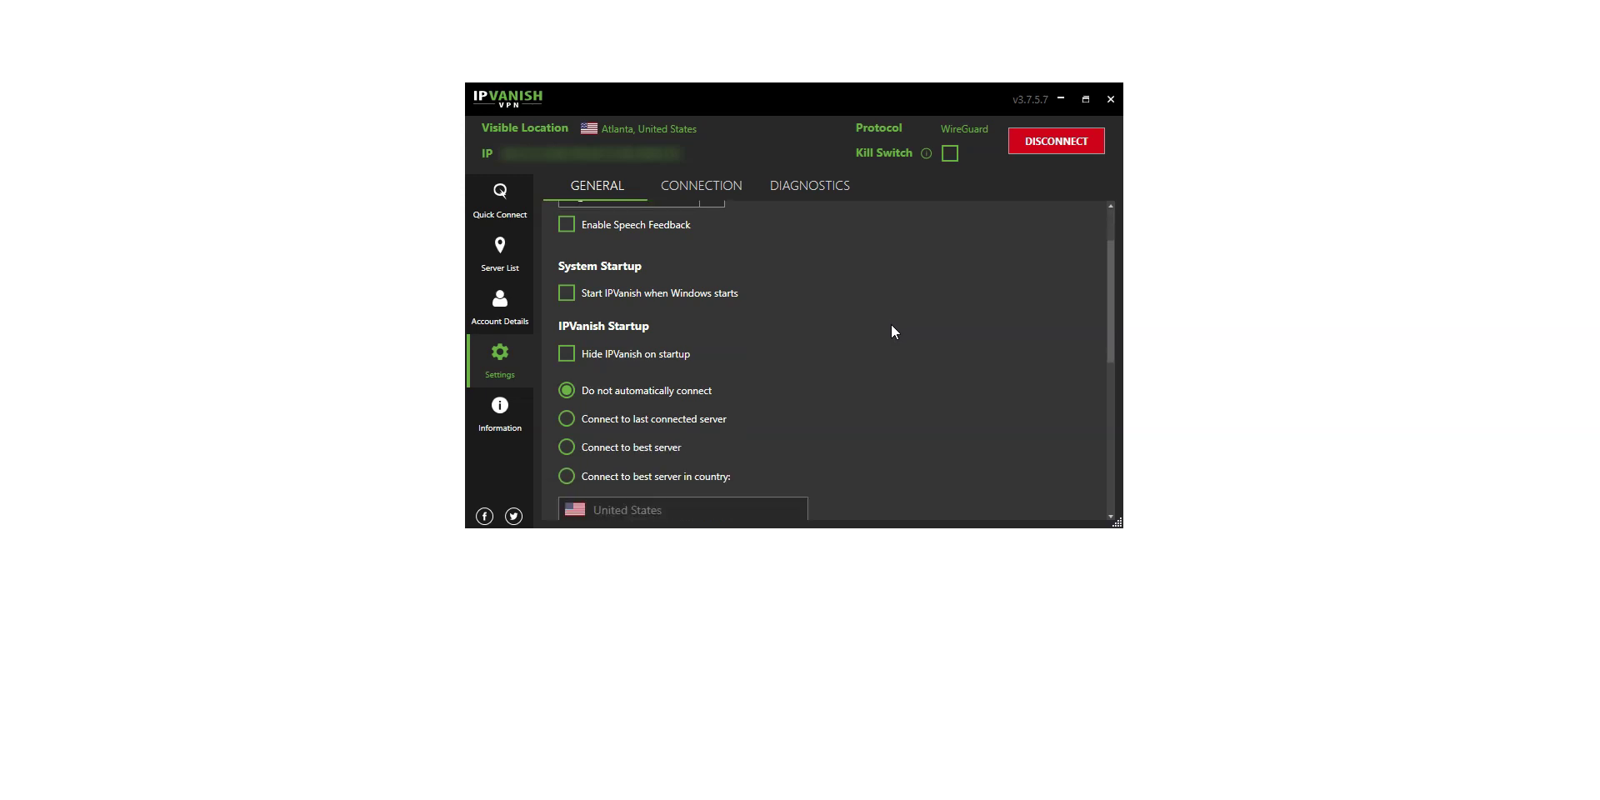
scroll(891, 325, down, 1)
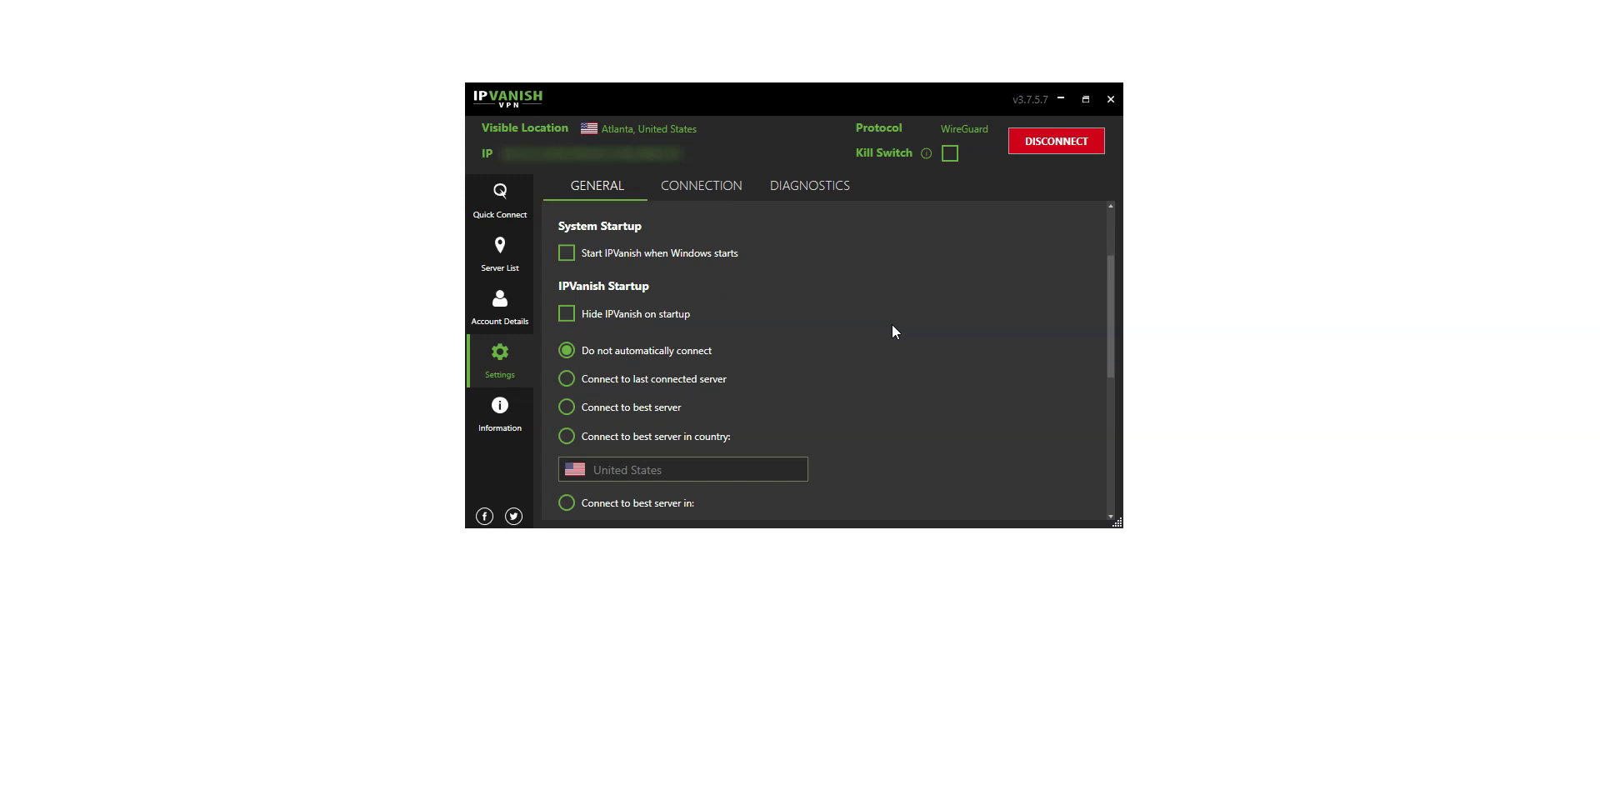
scroll(910, 338, down, 3)
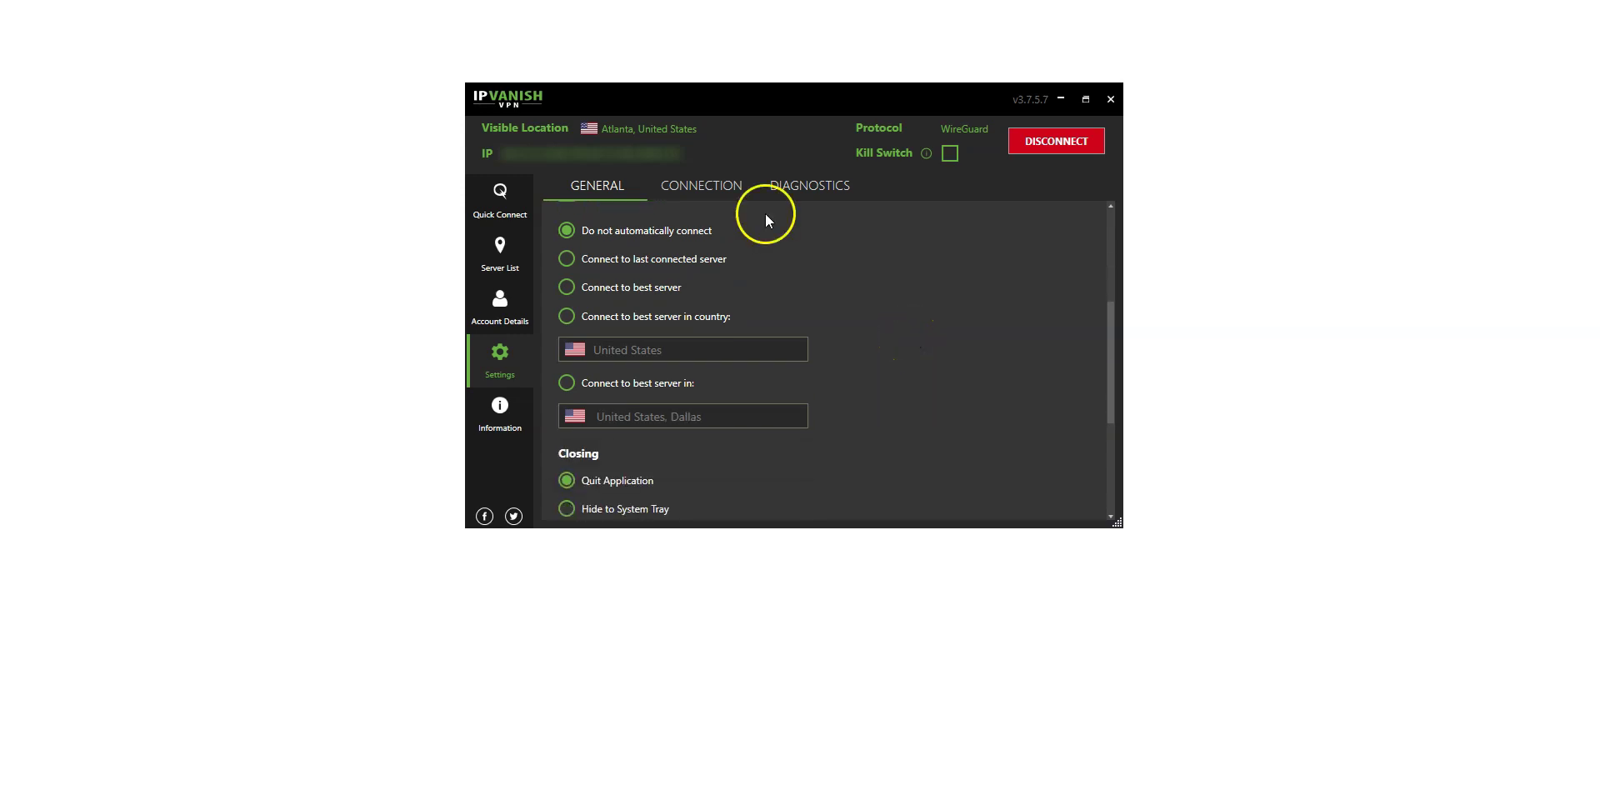
click(726, 188)
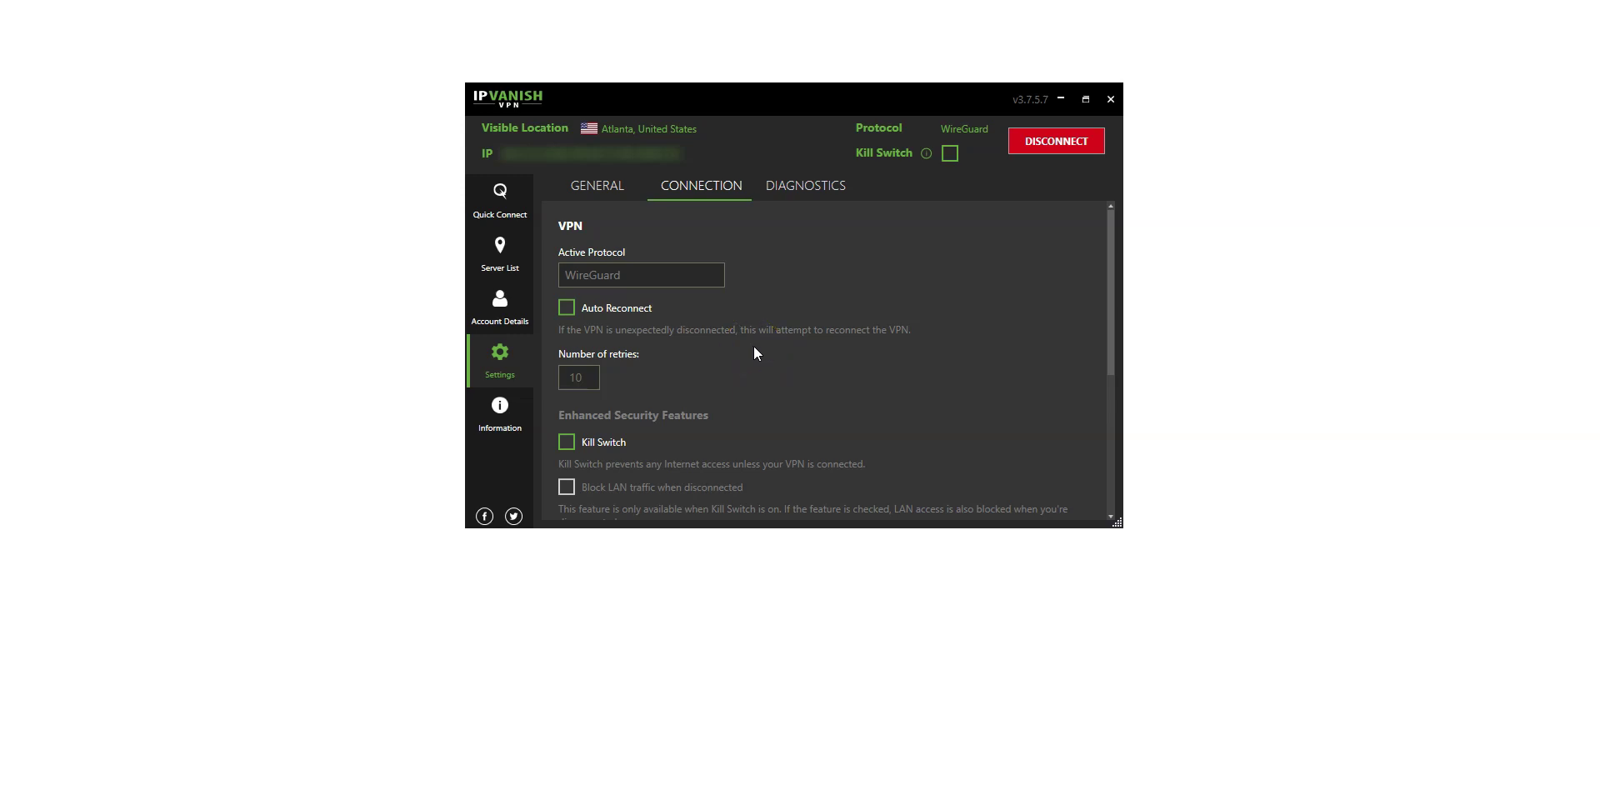
Review Kill Switch, DNS and IPv6 leak protection options, then view the Information page.
scroll(772, 366, down, 1)
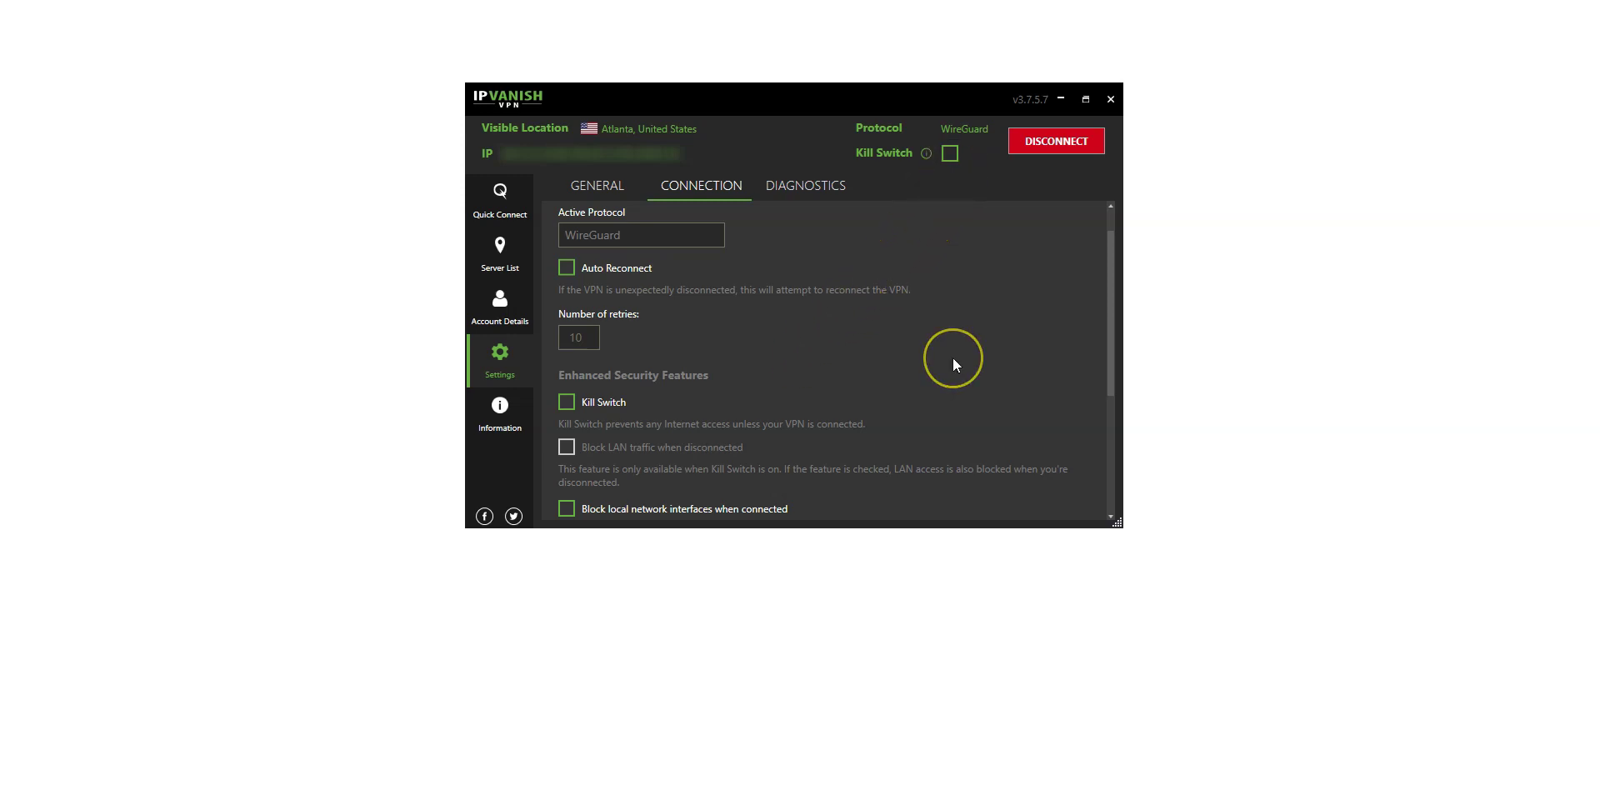
scroll(954, 362, down, 3)
scroll(954, 369, down, 1)
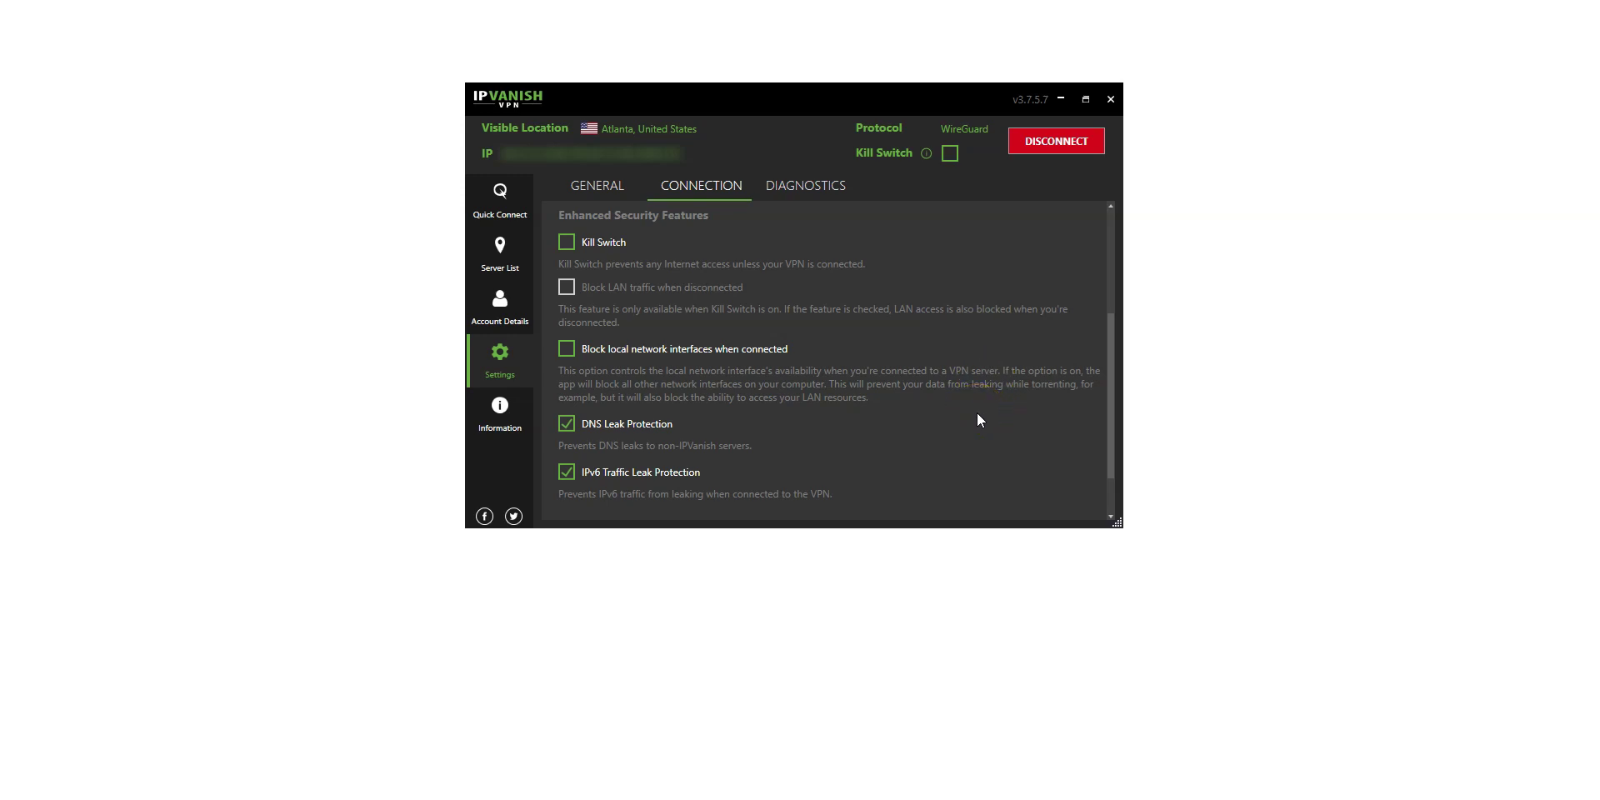
click(812, 215)
click(749, 274)
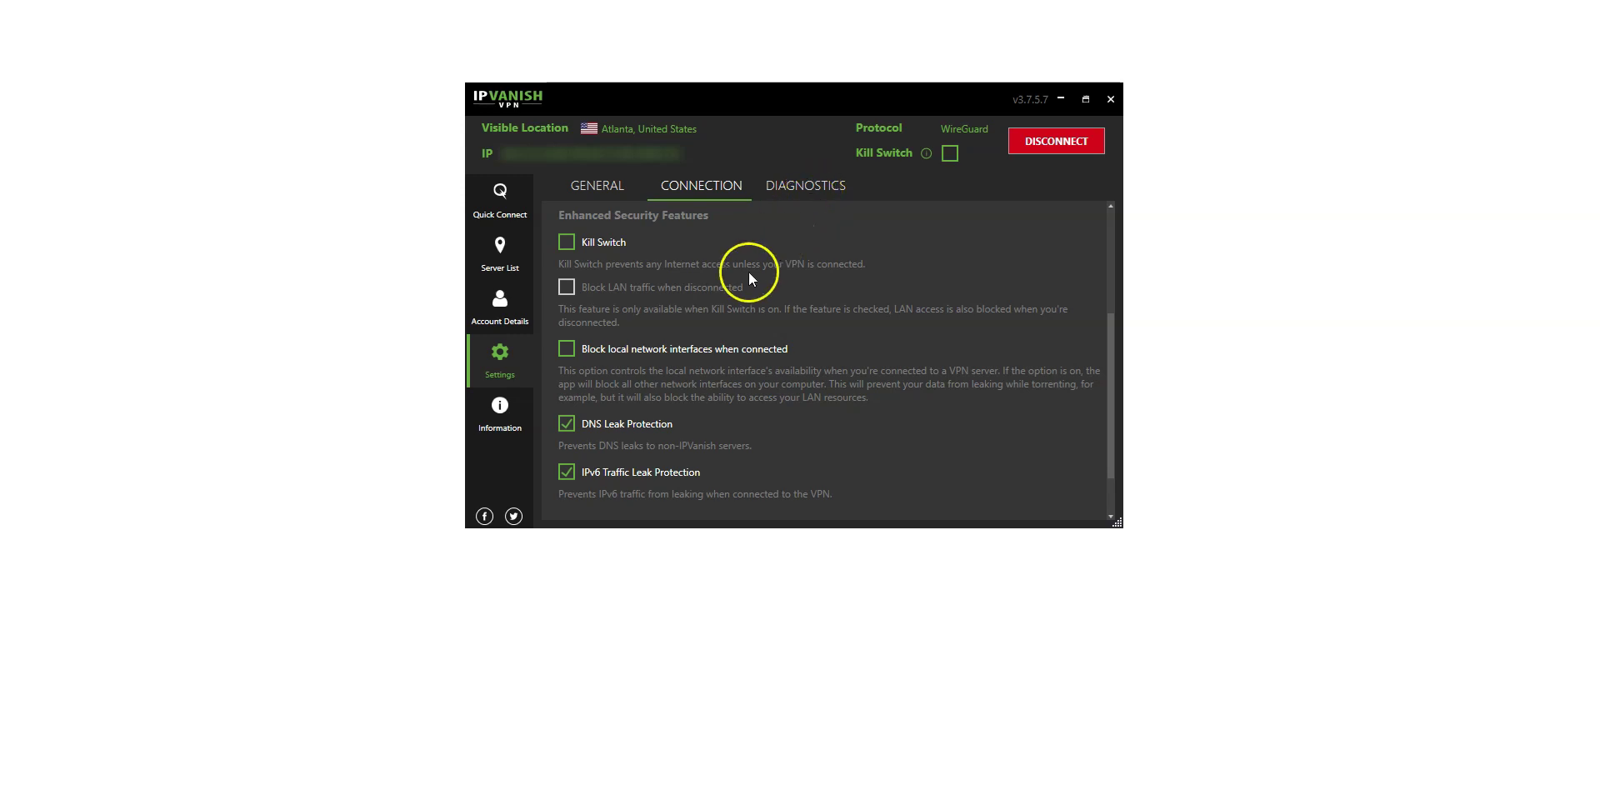
click(519, 414)
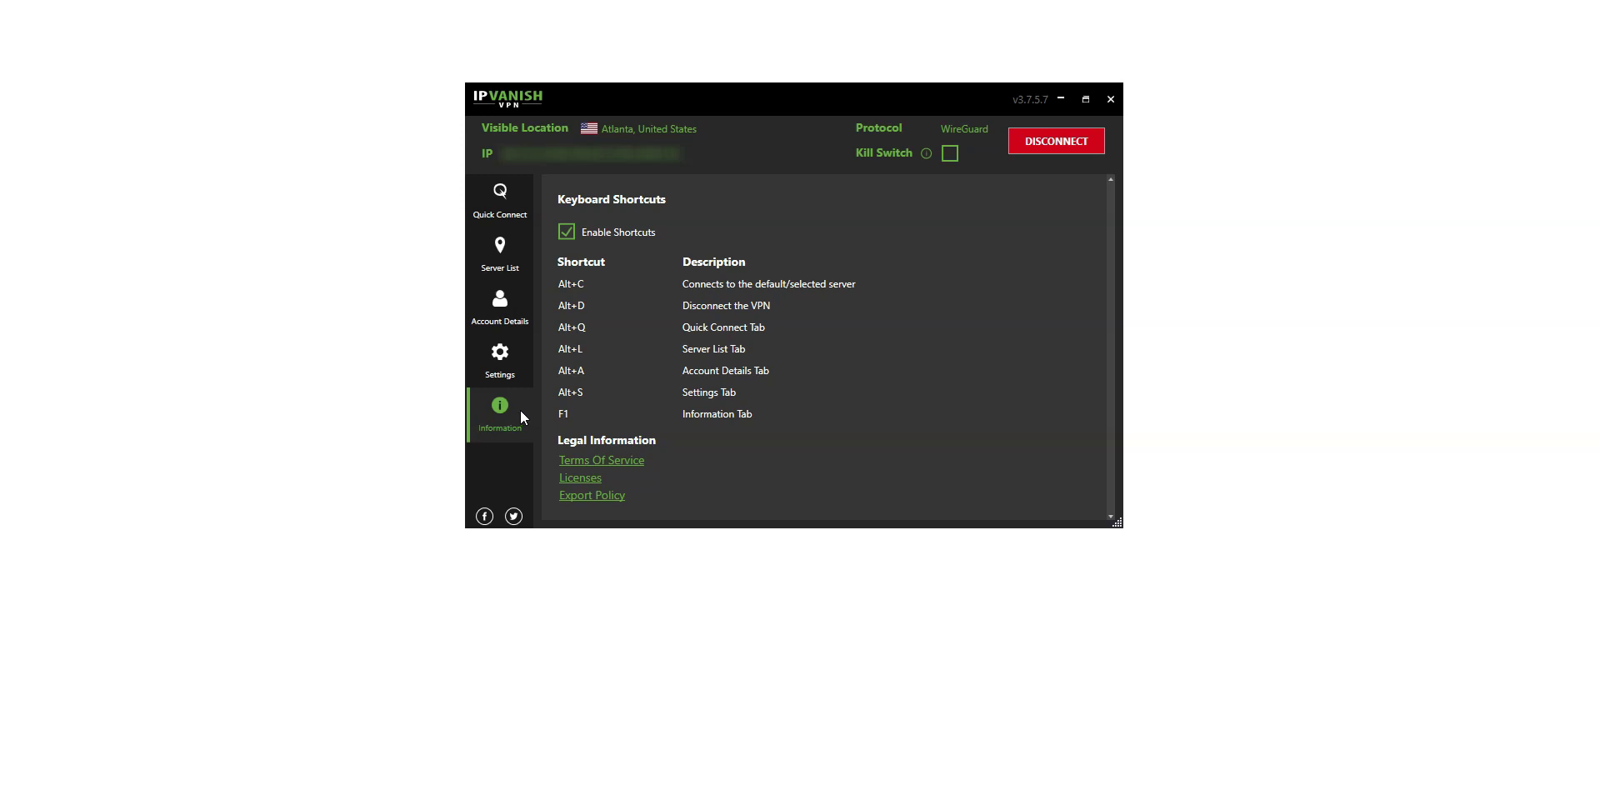
Return to the Server List with Alt+L, showing Atlanta still connected.
key(alt+l)
click(923, 193)
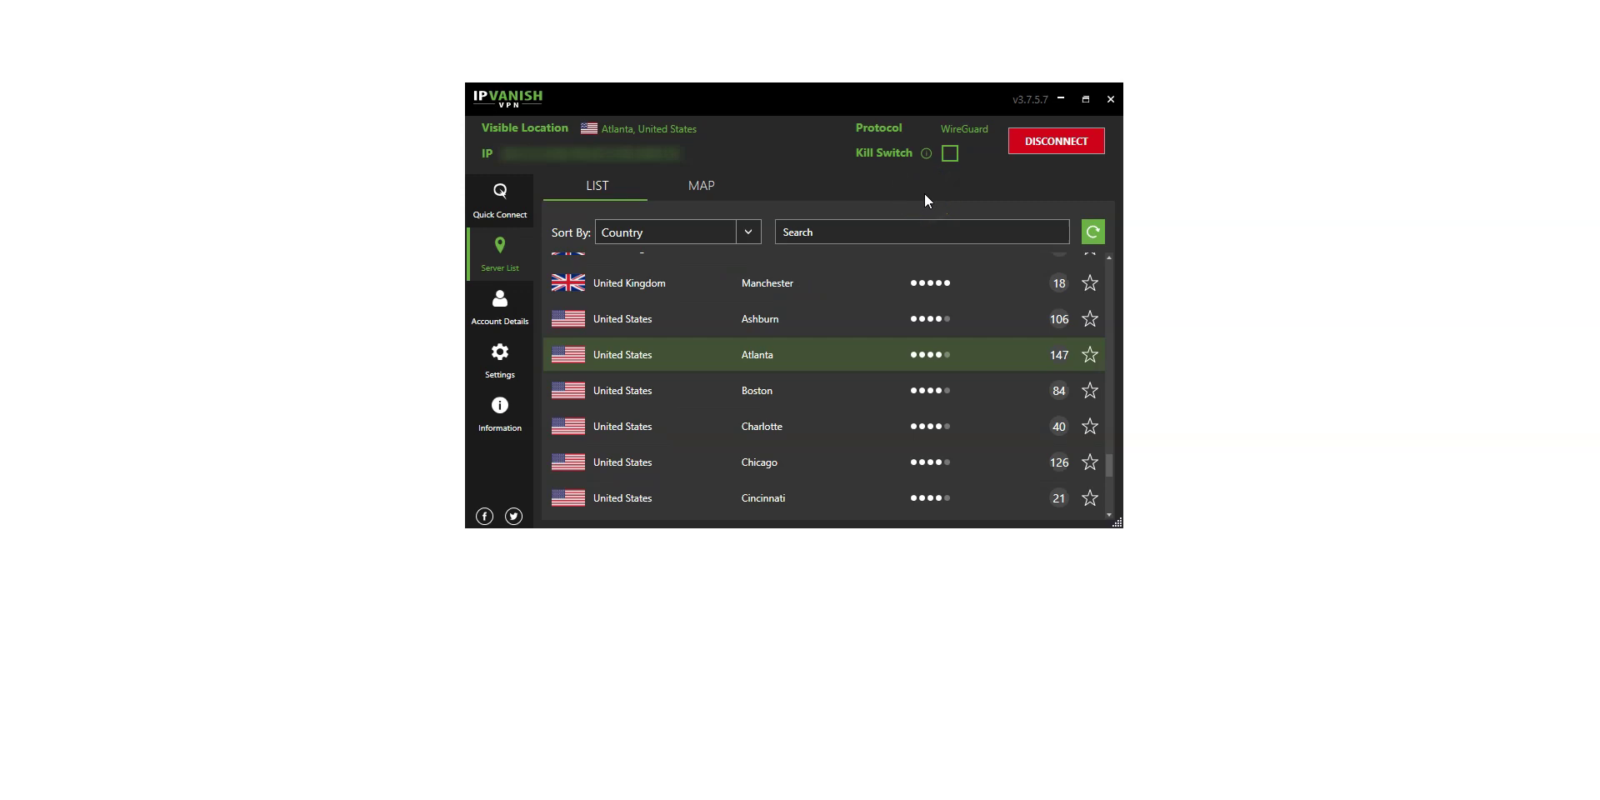
click(945, 194)
click(1023, 437)
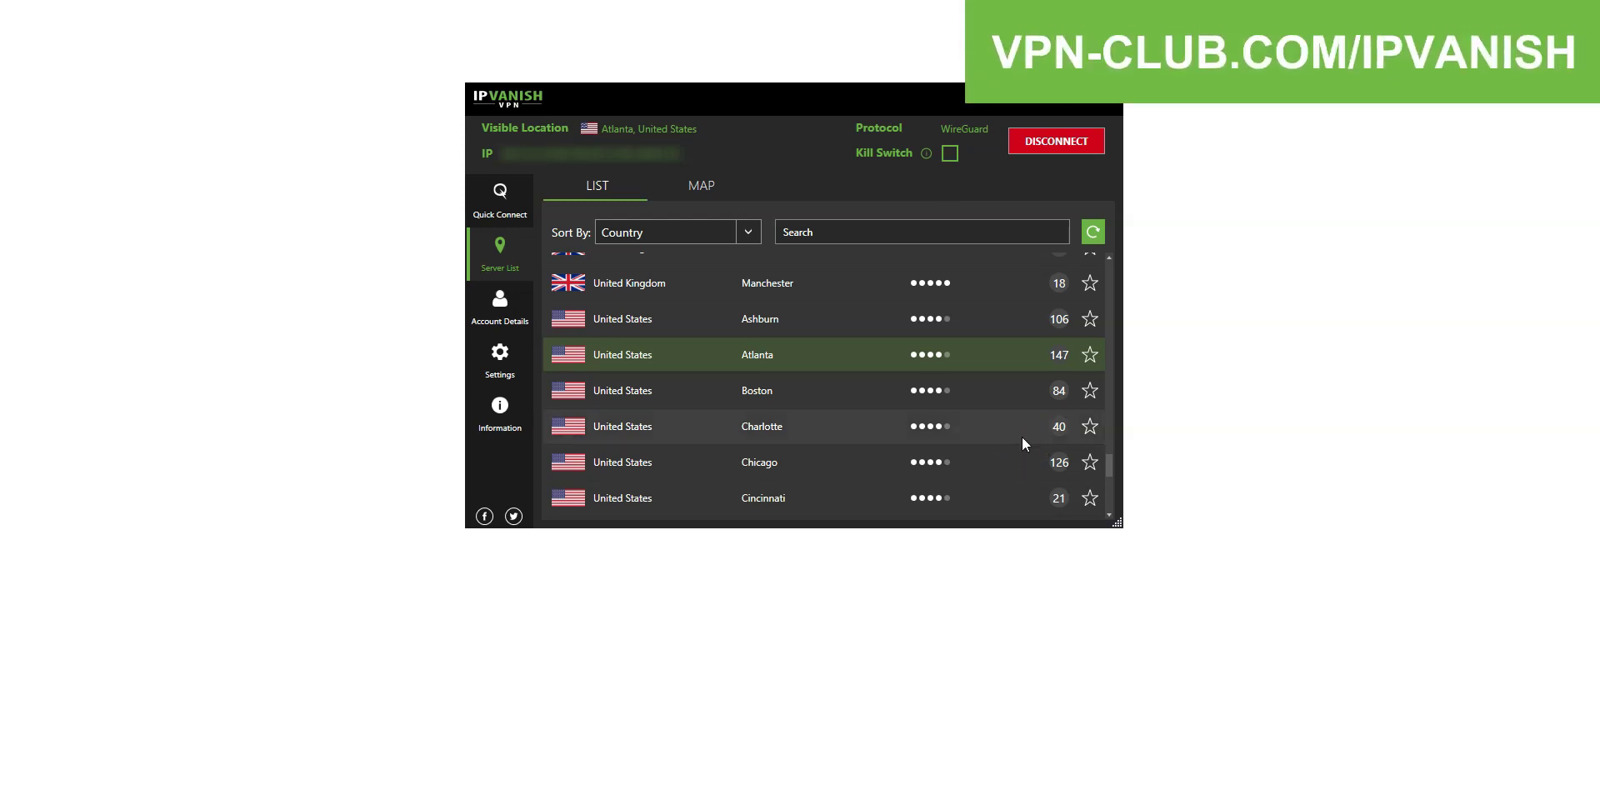
scroll(1022, 435, up, 5)
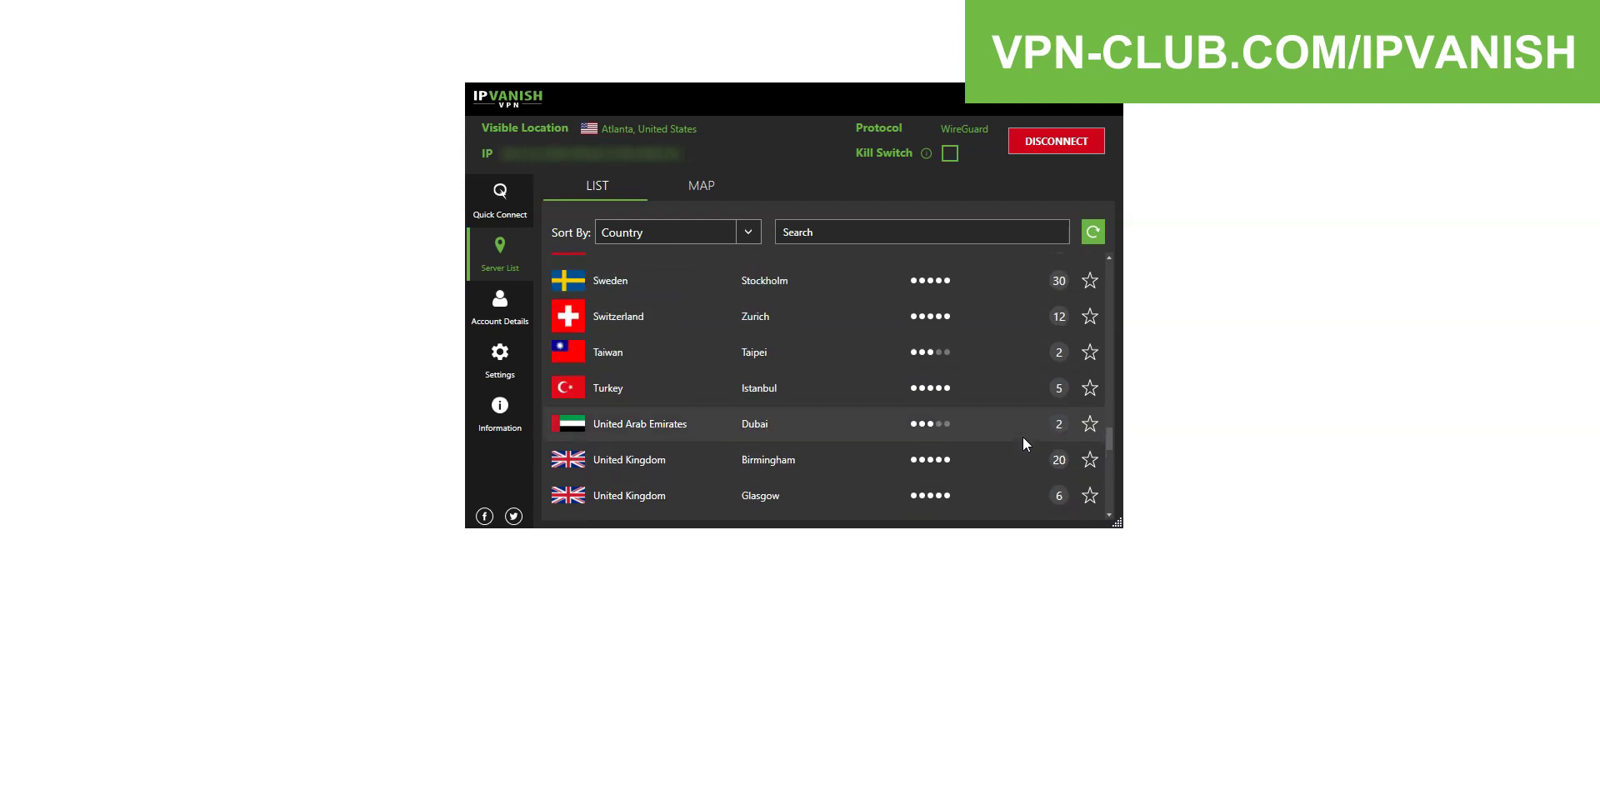
scroll(1023, 436, up, 5)
scroll(1023, 437, up, 2)
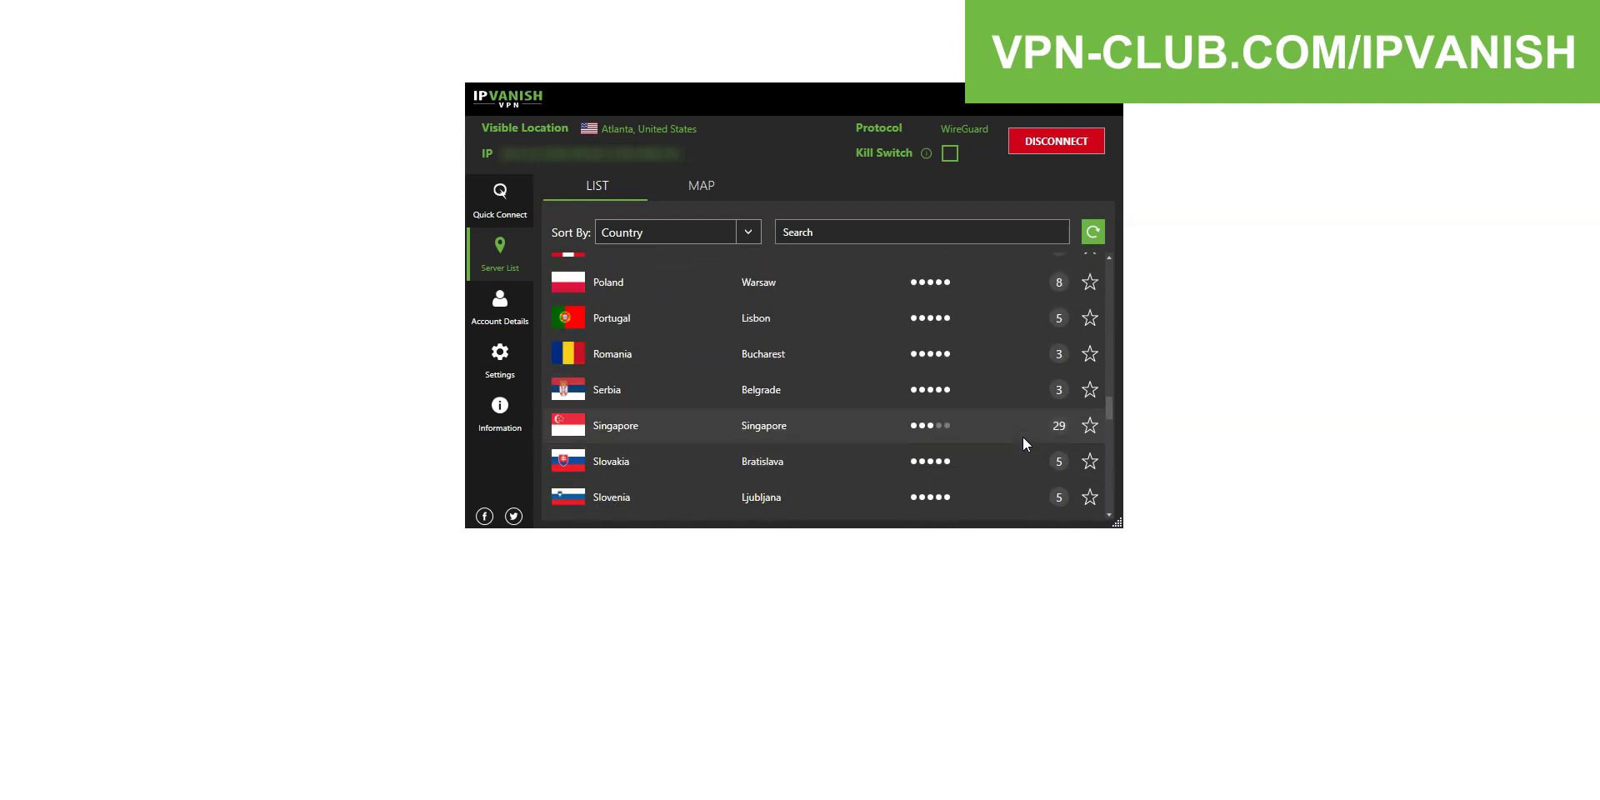
scroll(1023, 437, up, 2)
scroll(1023, 436, up, 2)
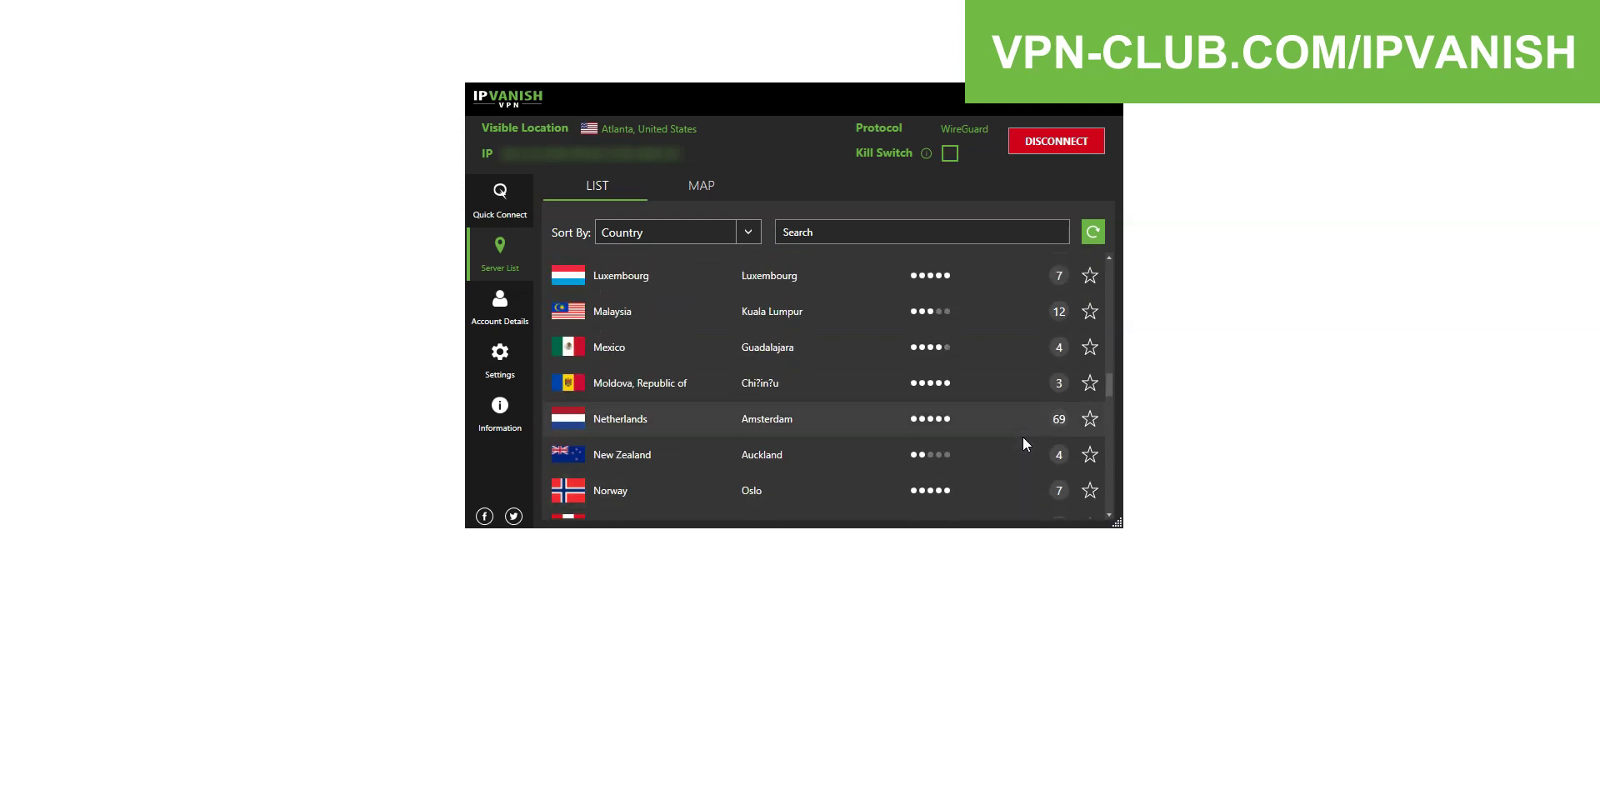
scroll(1023, 437, up, 2)
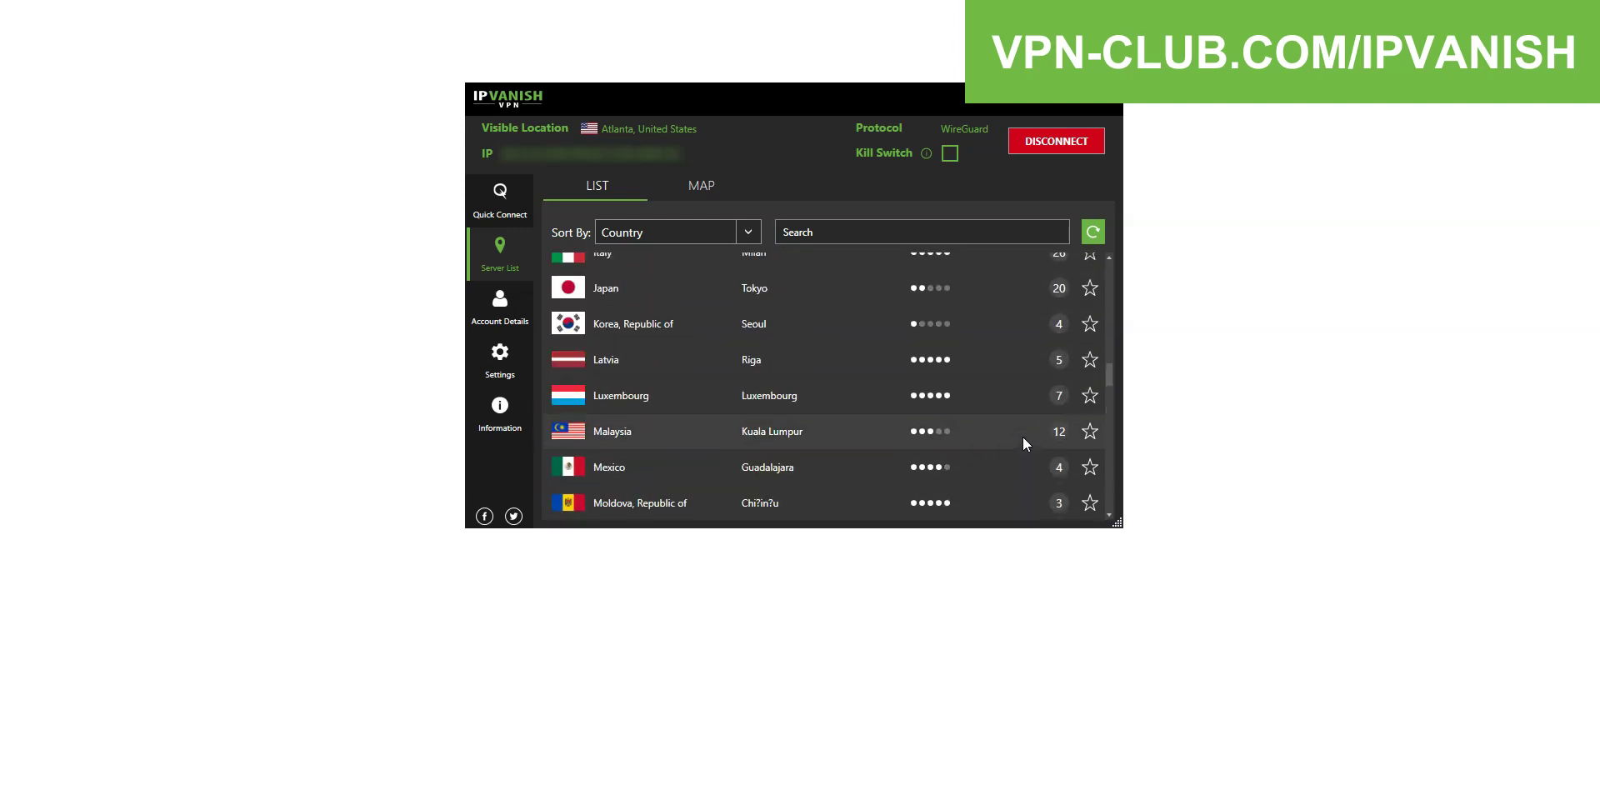
scroll(1023, 437, up, 5)
scroll(1022, 437, up, 2)
scroll(1024, 439, up, 3)
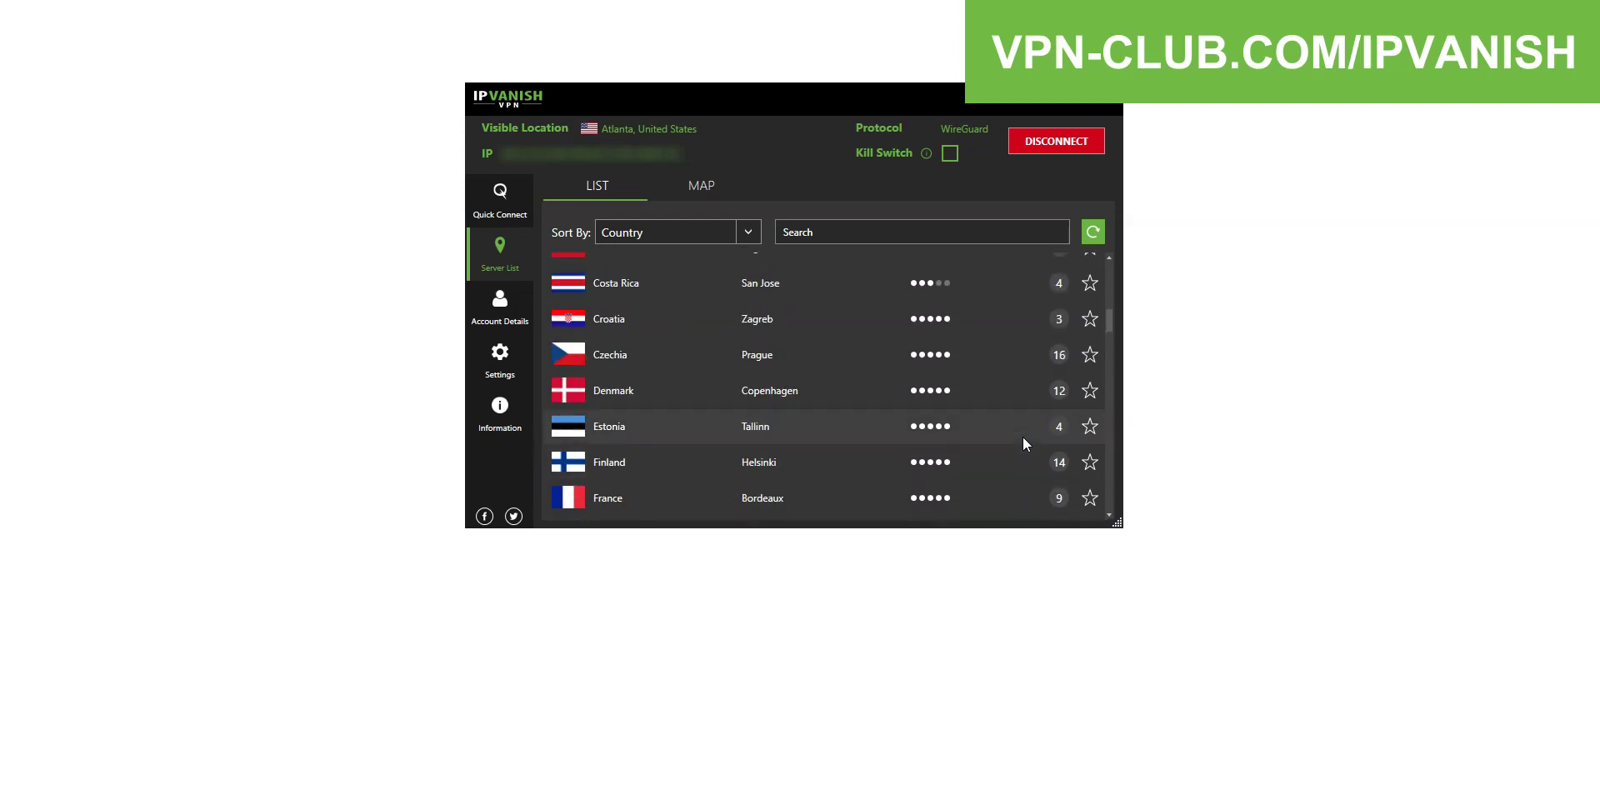
scroll(1022, 436, up, 5)
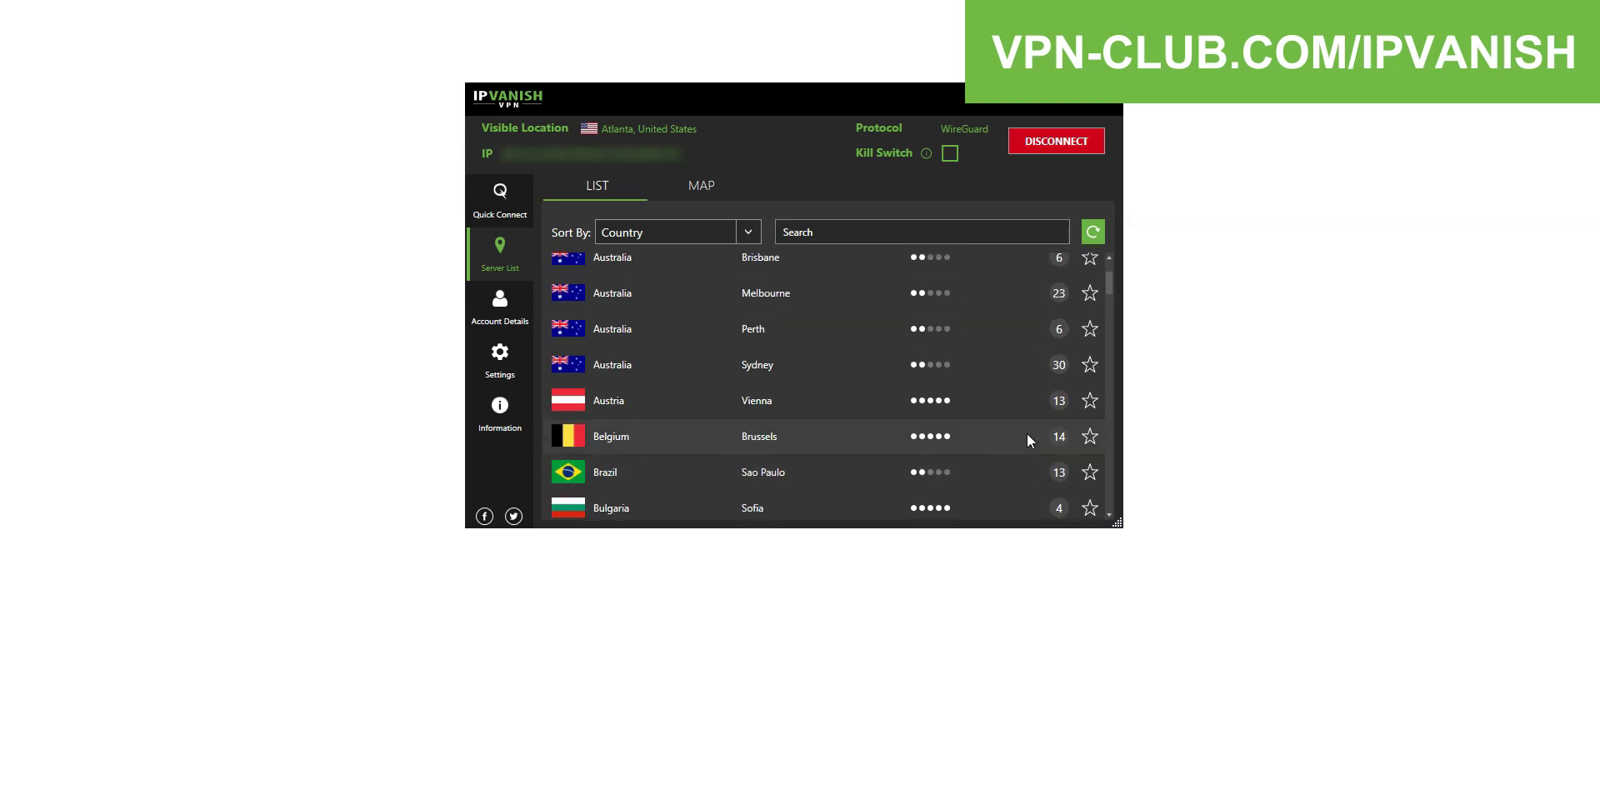